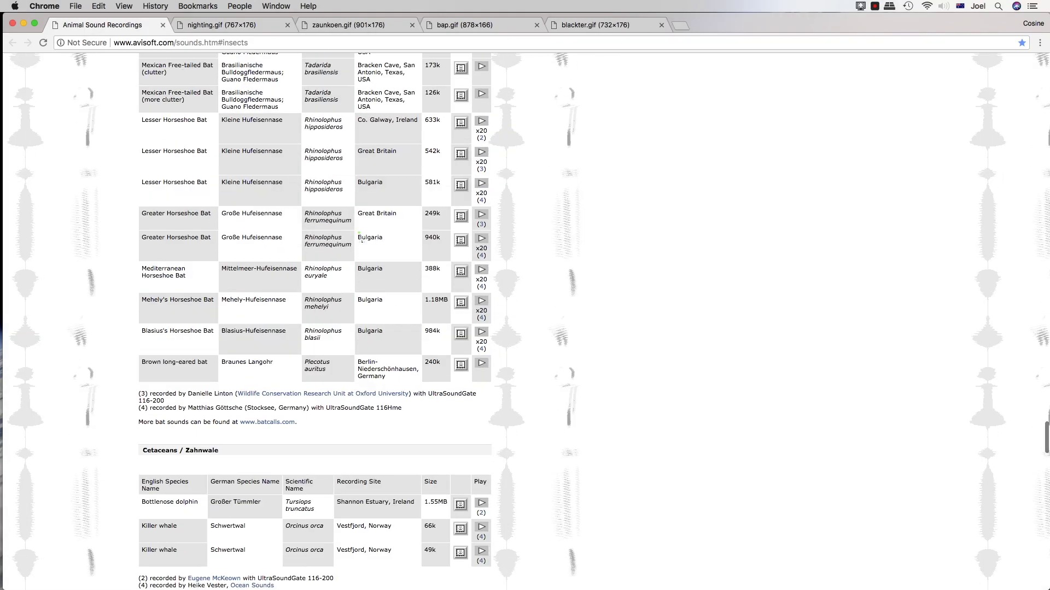
Scroll the Animal Sound Recordings page back up to the top of the Birds table.
scroll(361, 241, up, 10)
scroll(361, 241, up, 20)
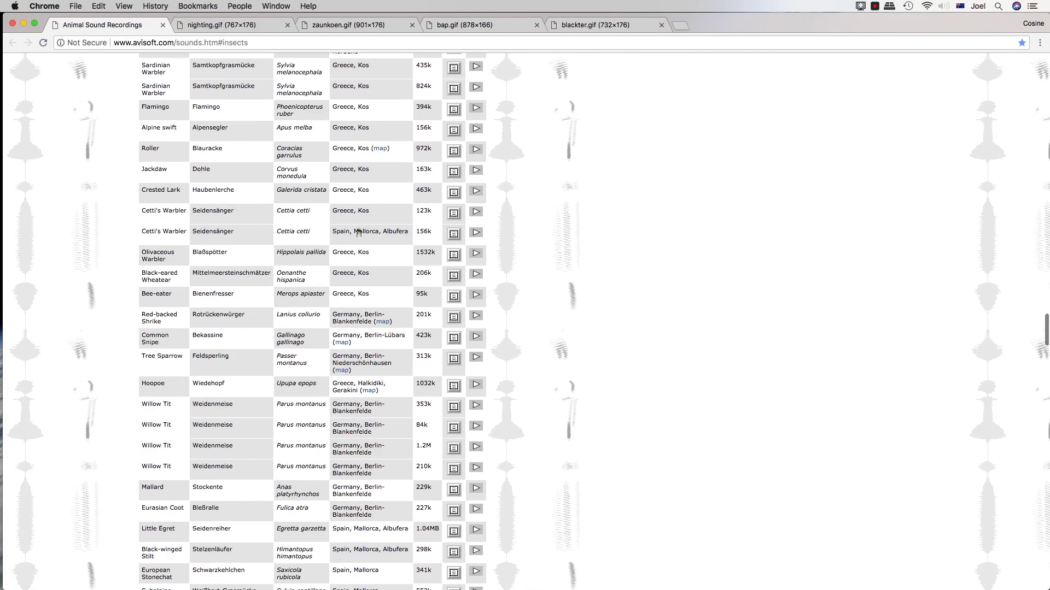
scroll(362, 243, up, 20)
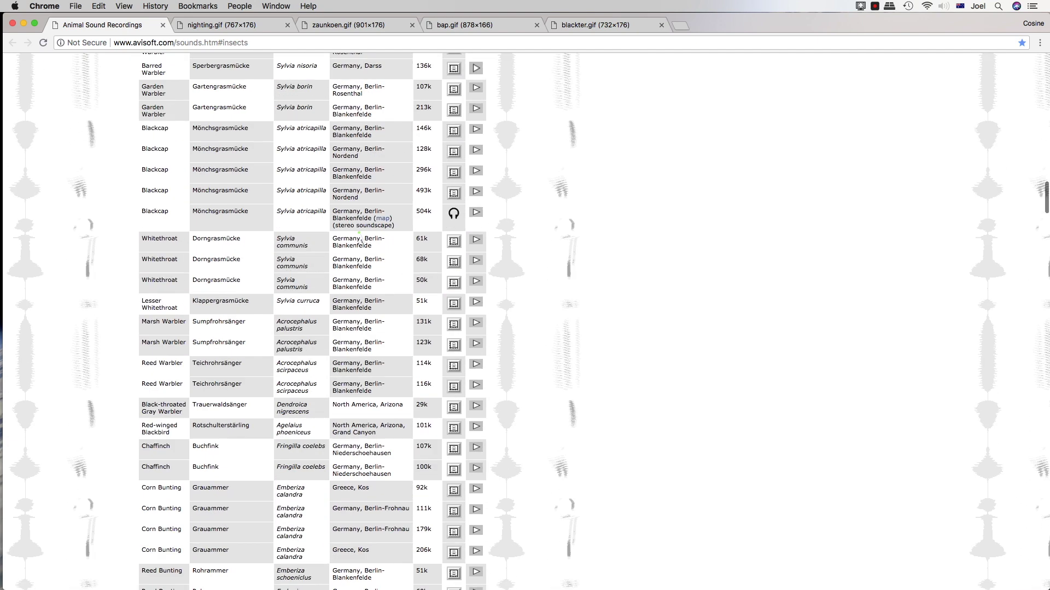
scroll(361, 243, up, 20)
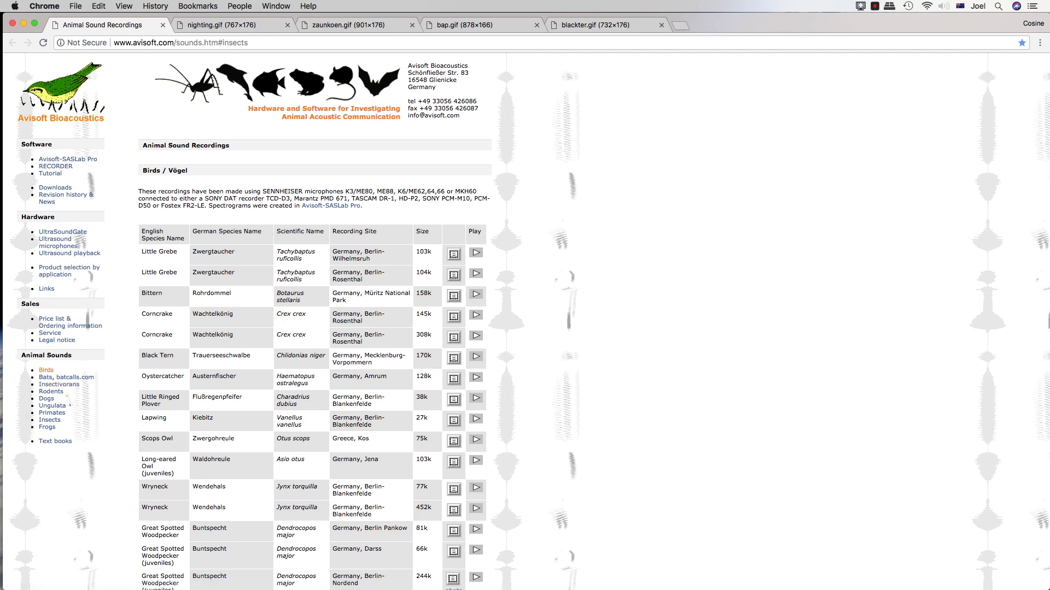
scroll(77, 378, down, 2)
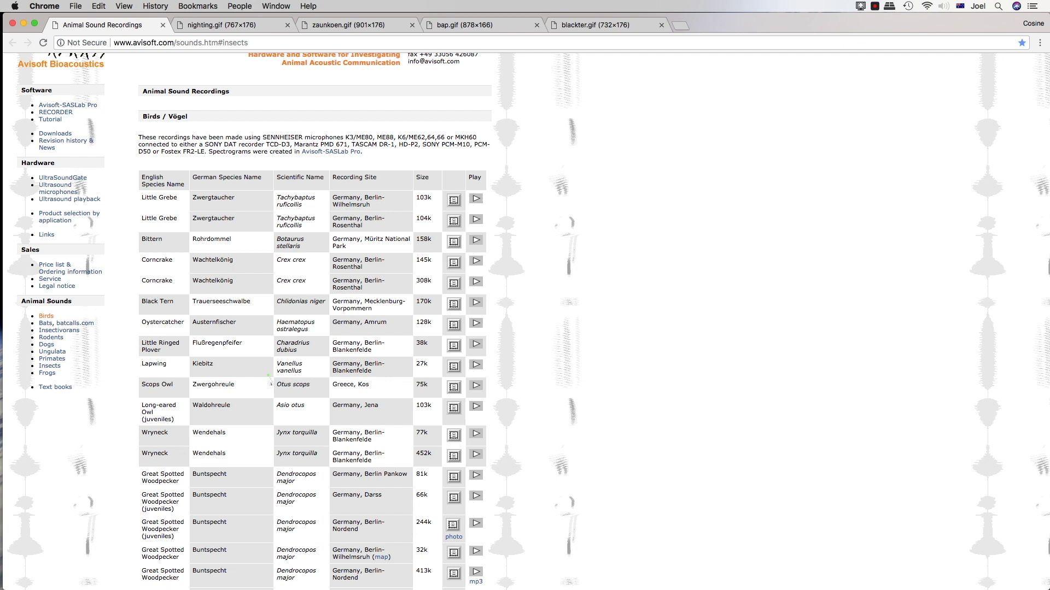
scroll(270, 385, down, 3)
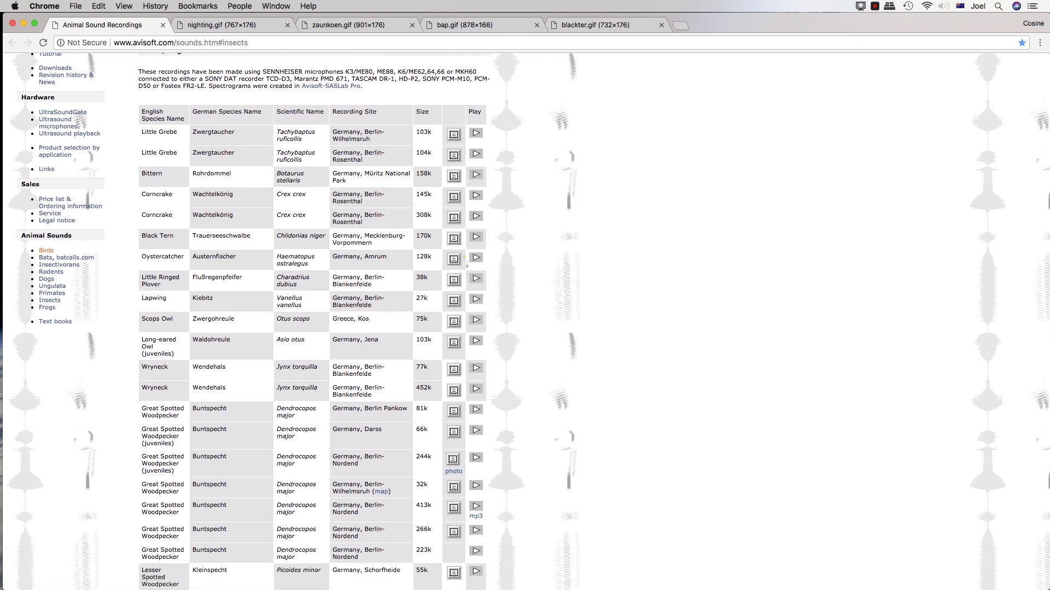
scroll(270, 124, up, 5)
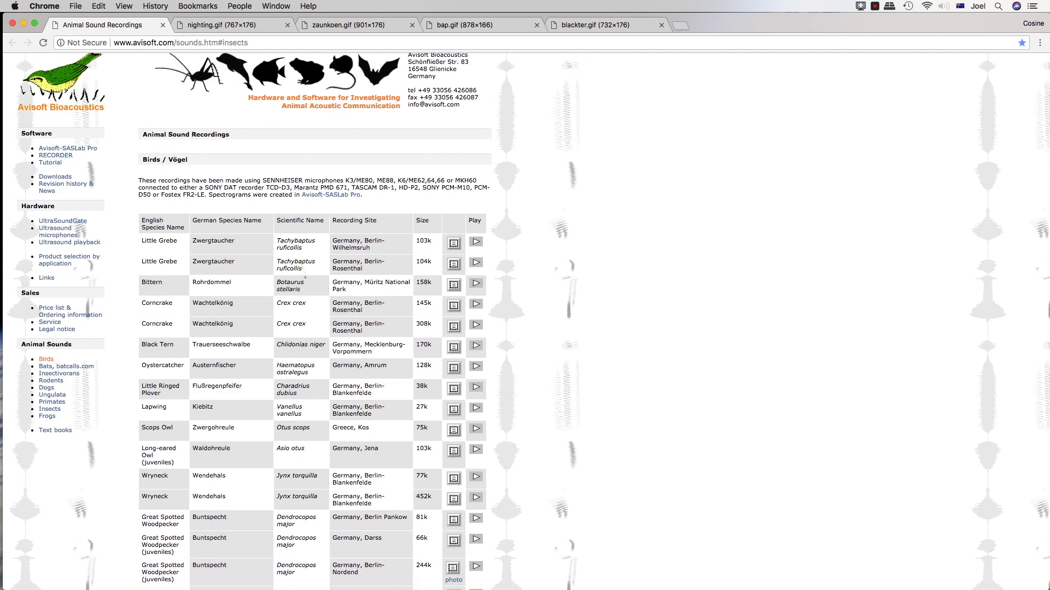
scroll(309, 302, down, 8)
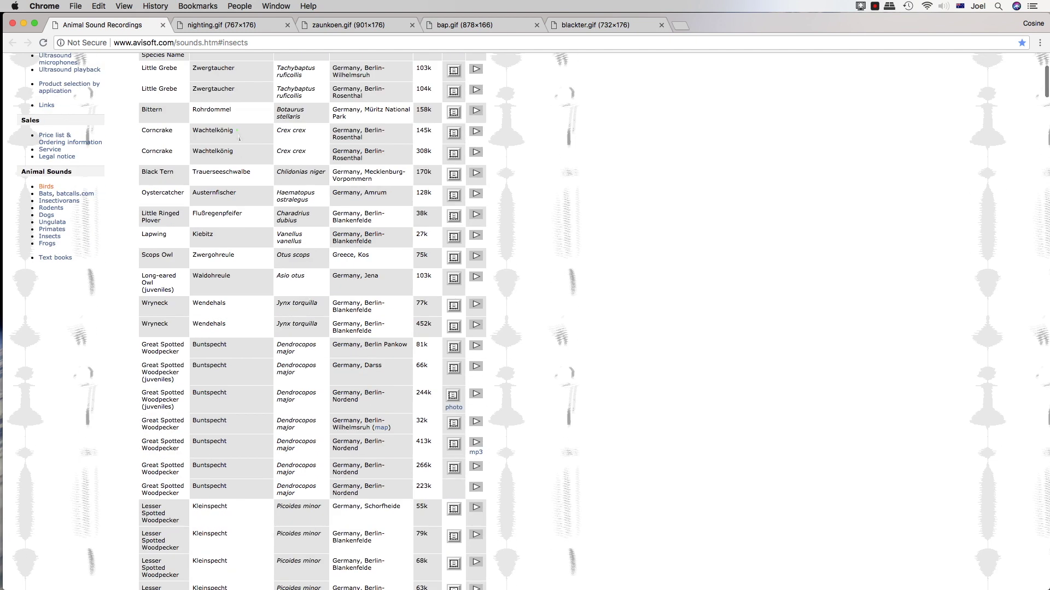
scroll(239, 138, up, 2)
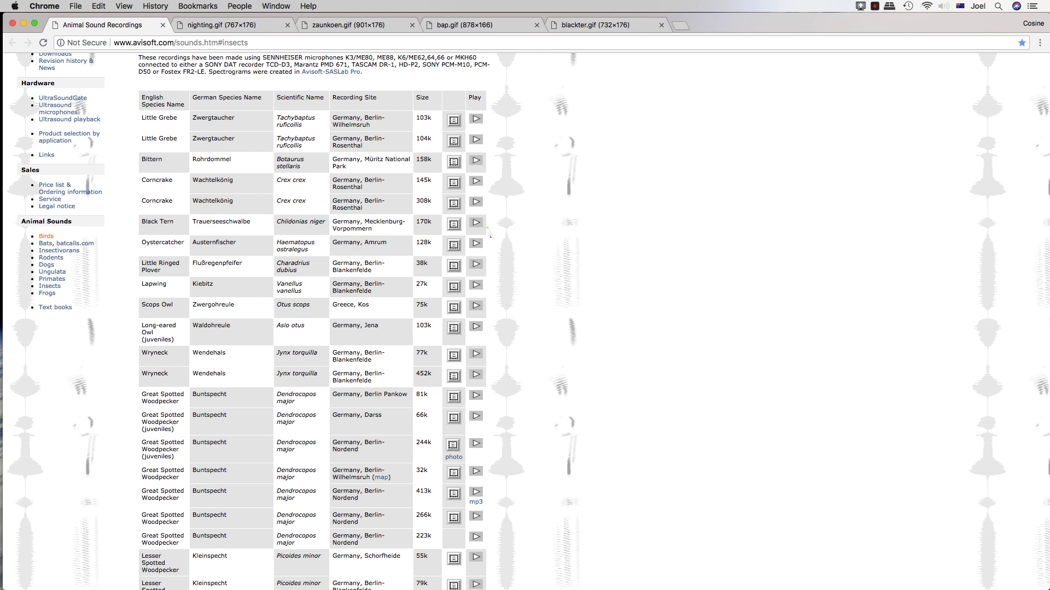
Play the Black Tern recording, then play it a second time.
click(476, 223)
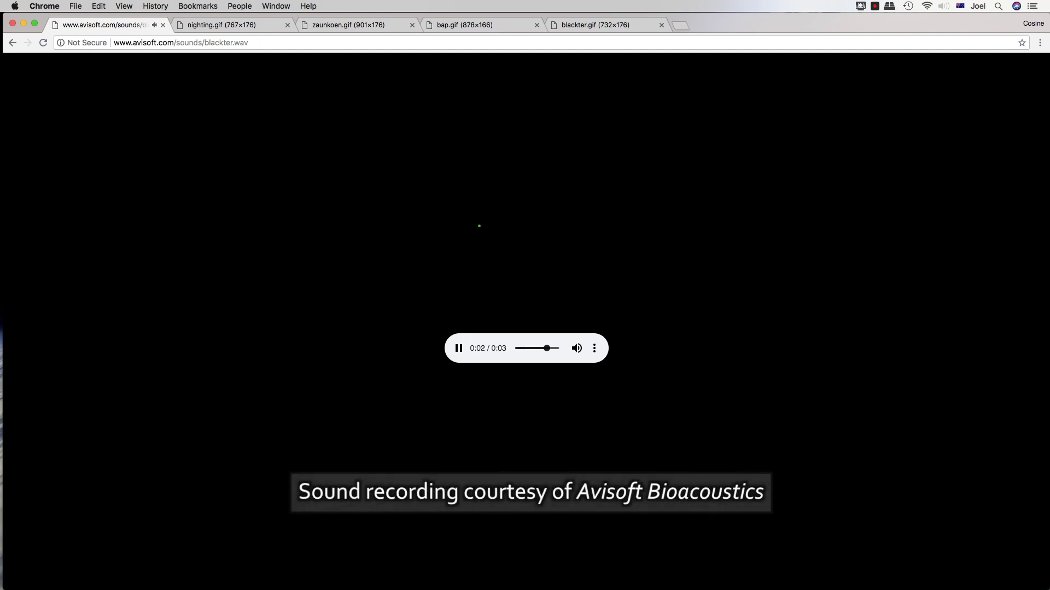
click(461, 353)
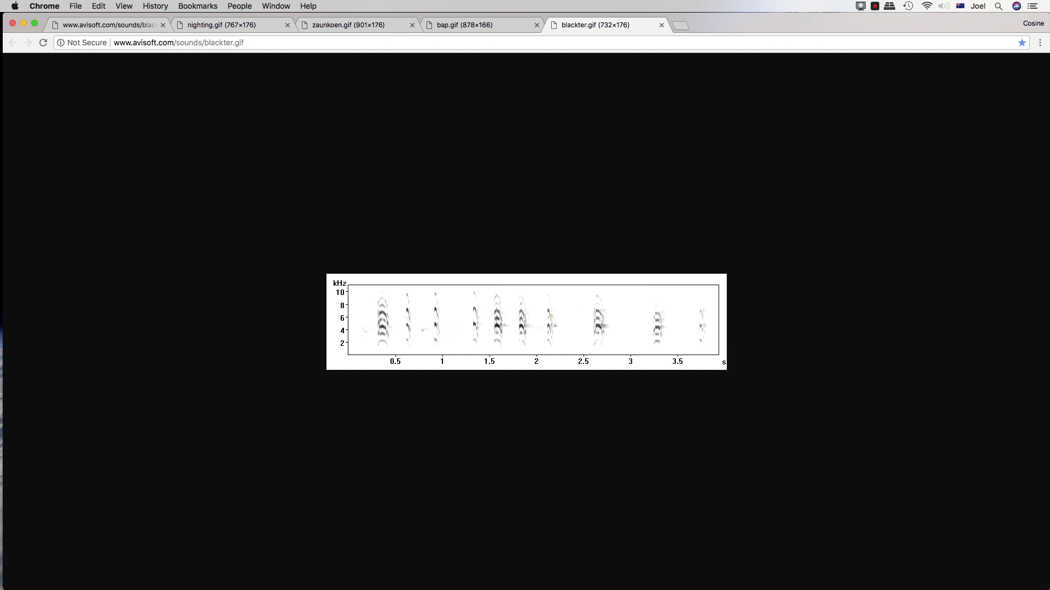
scroll(554, 325, up, 5)
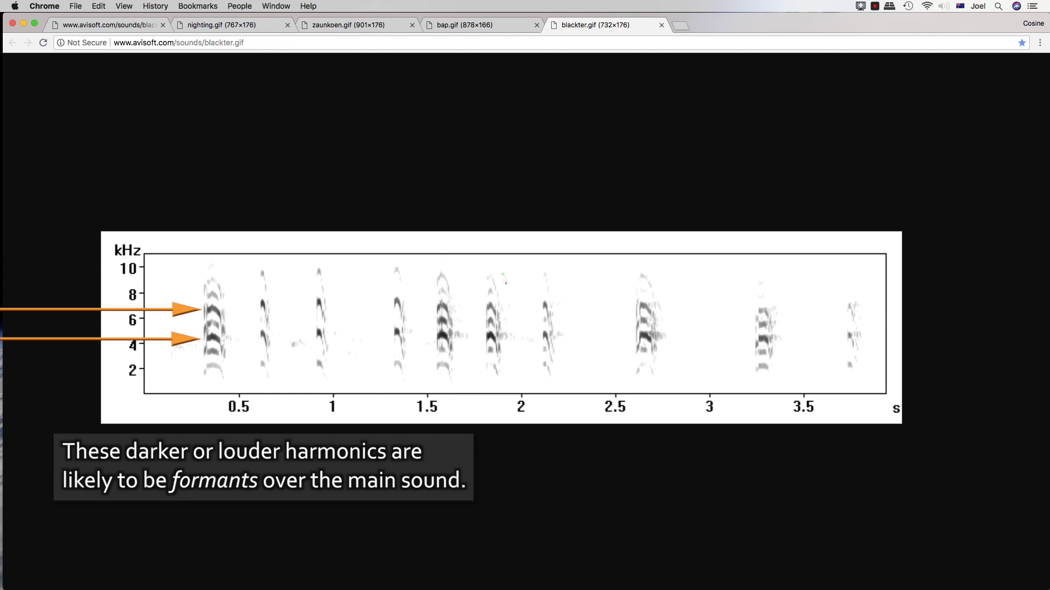
On the Animal Sound Recordings page, scroll down to Tree Pipit and play its recording.
key(super+1)
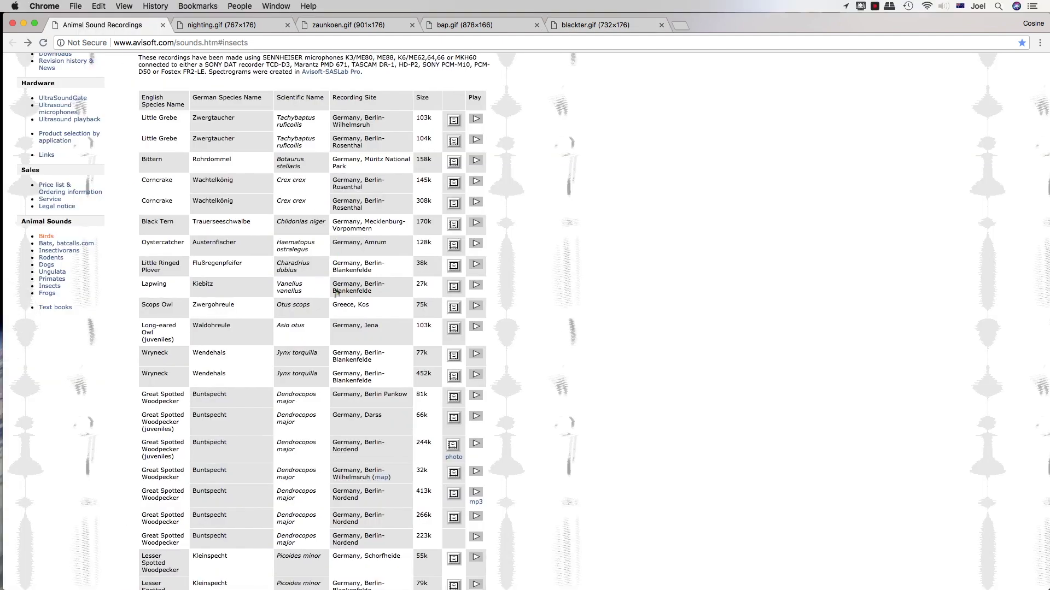
scroll(214, 453, down, 15)
scroll(212, 453, down, 1)
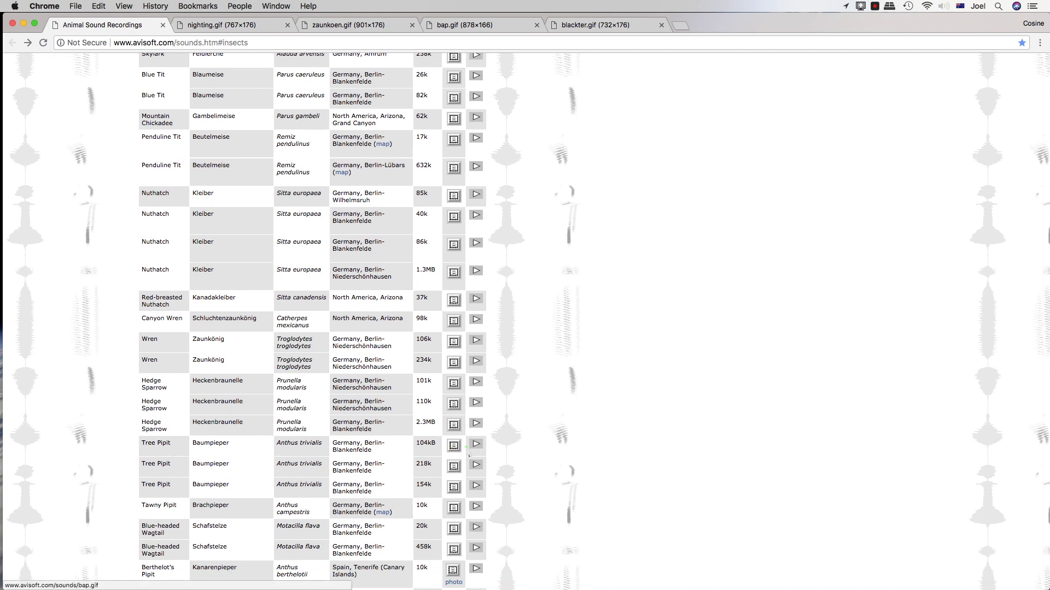
click(476, 444)
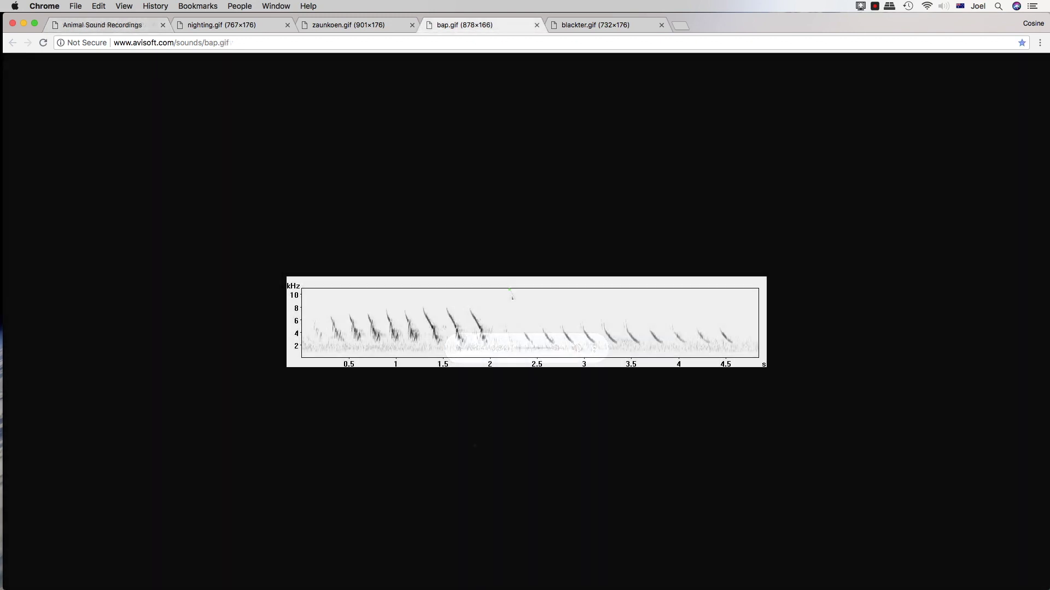
Scroll the recordings table up to the warbler rows: Blackcap, Whitethroat and Reed Warbler.
scroll(512, 296, up, 5)
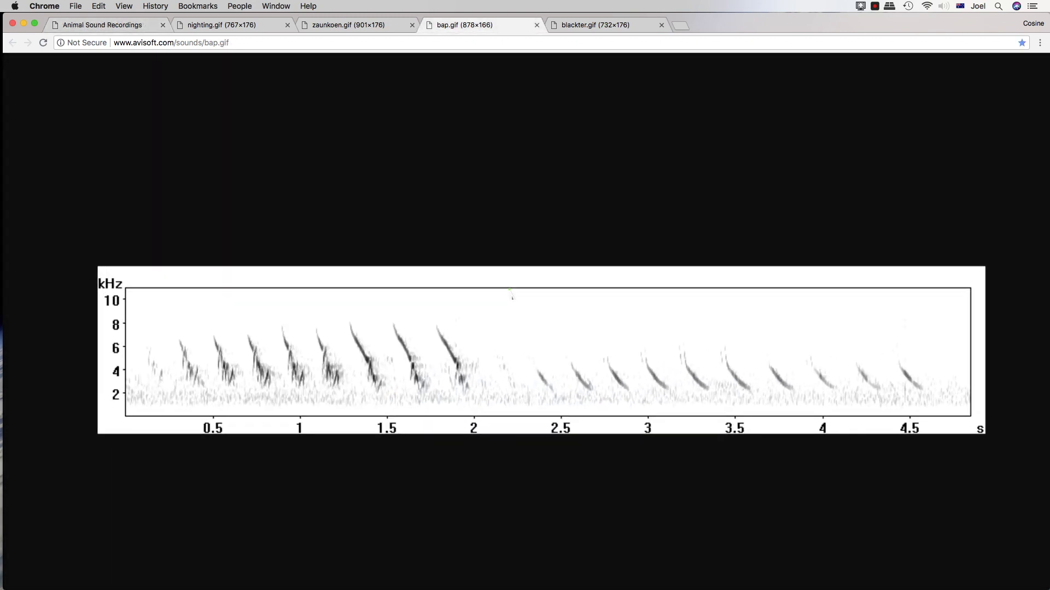
scroll(512, 297, up, 2)
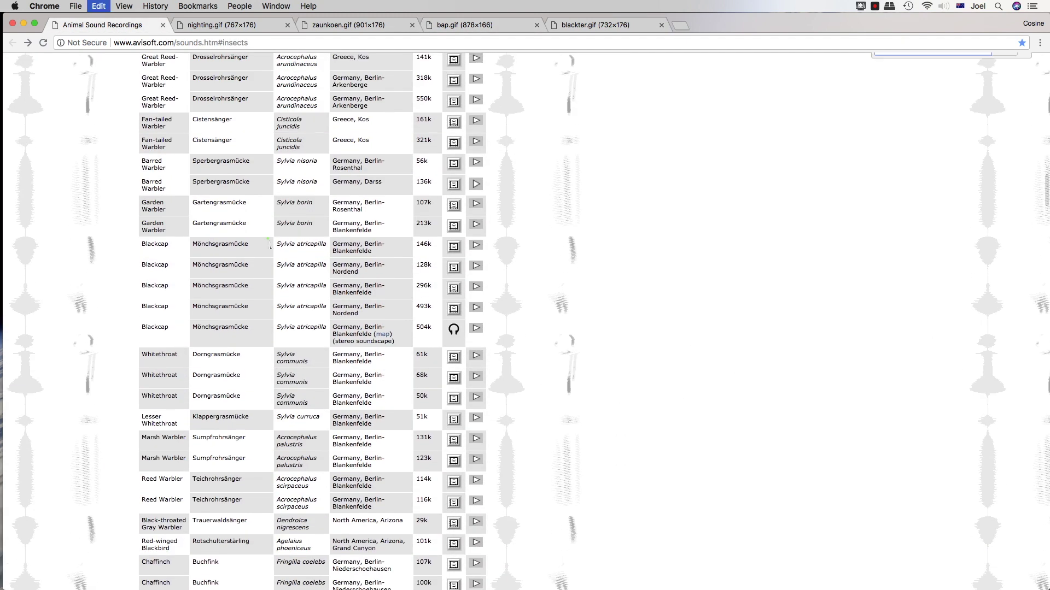
Find the Wren row, play the first Wren recording, and view the zaunkoen.gif spectrogram.
text(wre)
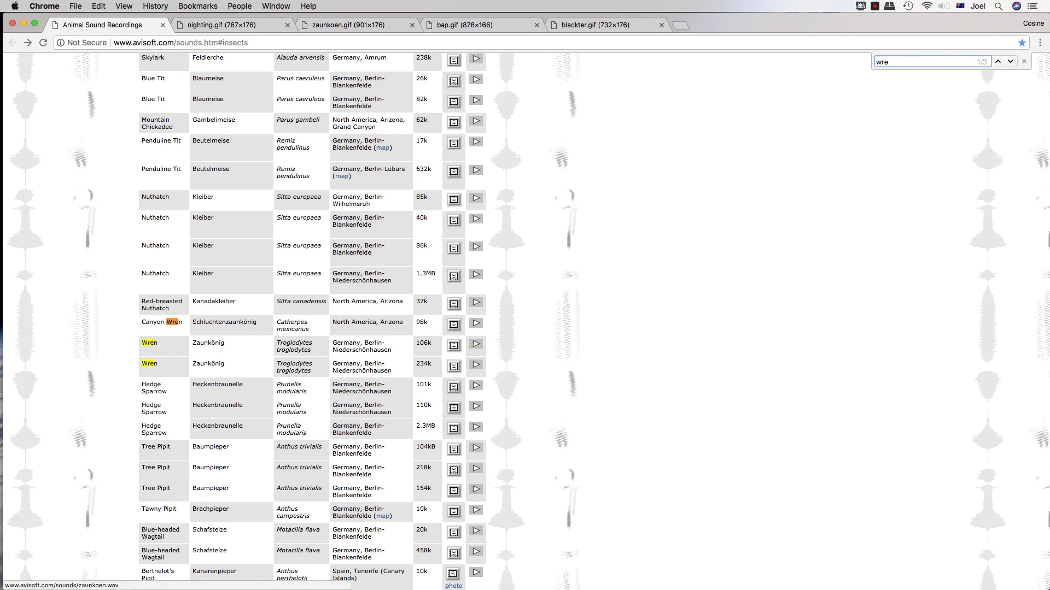
click(476, 344)
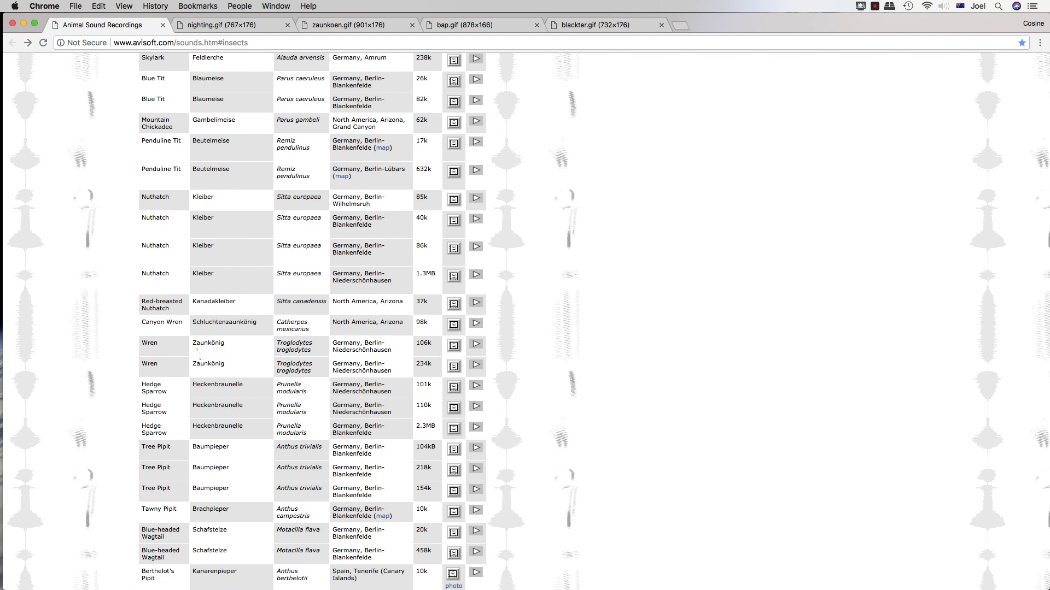
click(334, 30)
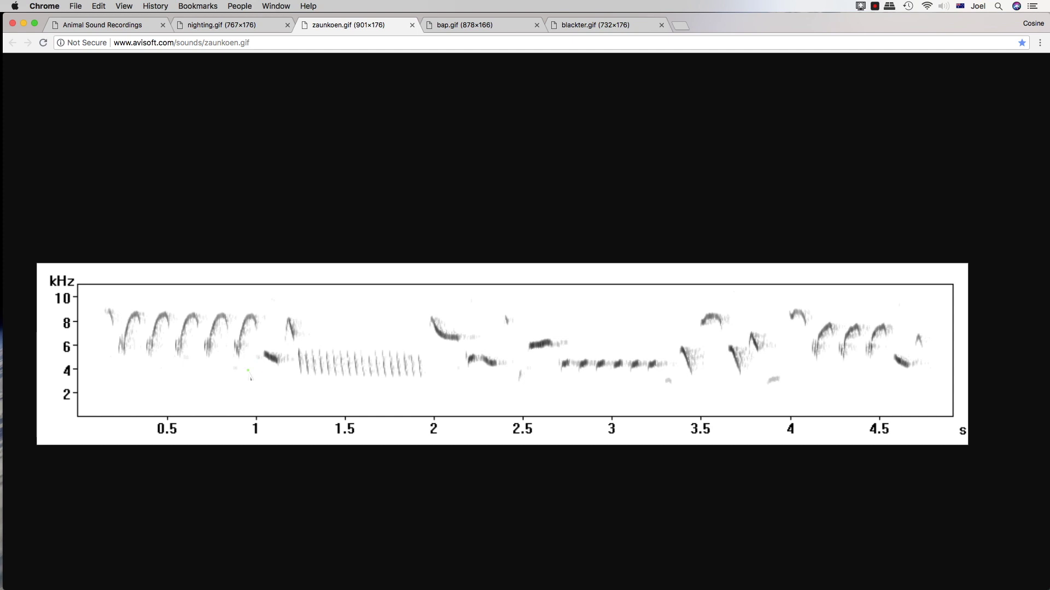
Return to the recordings table and play the first Nightingale recording.
key(super+1)
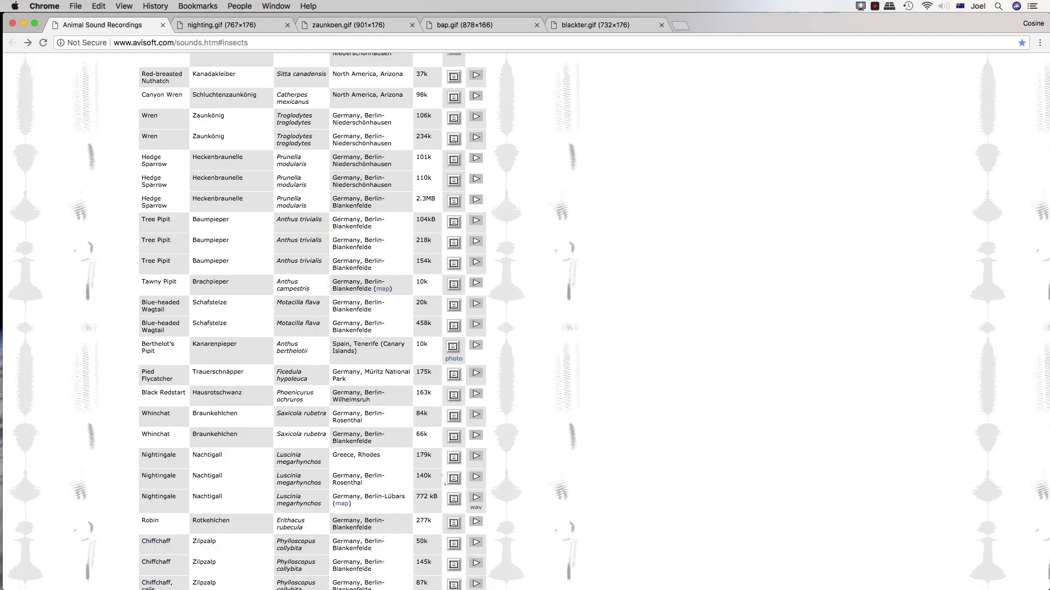
click(477, 459)
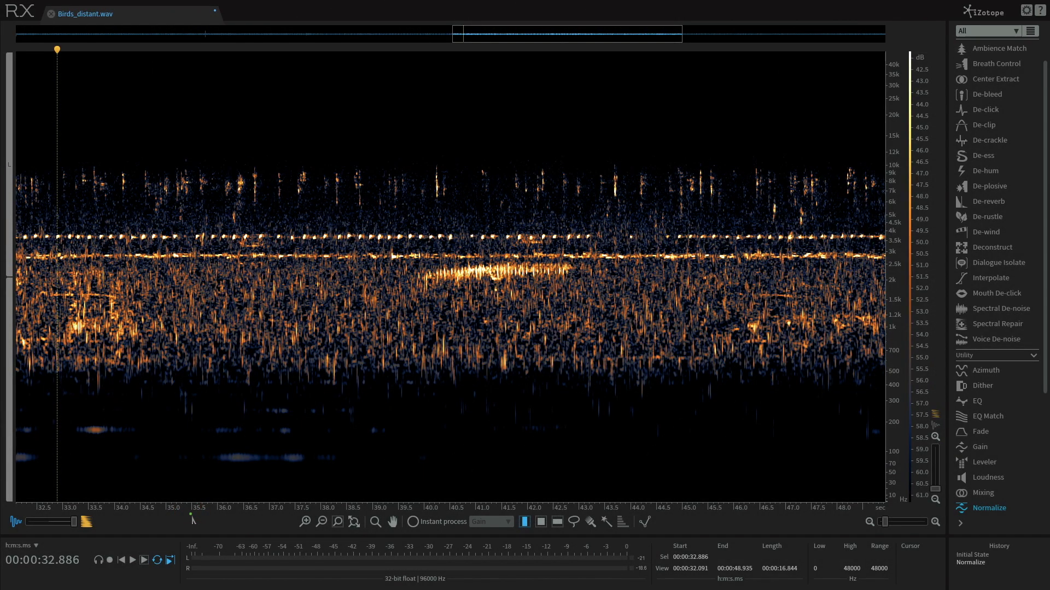
scroll(143, 297, left, 1)
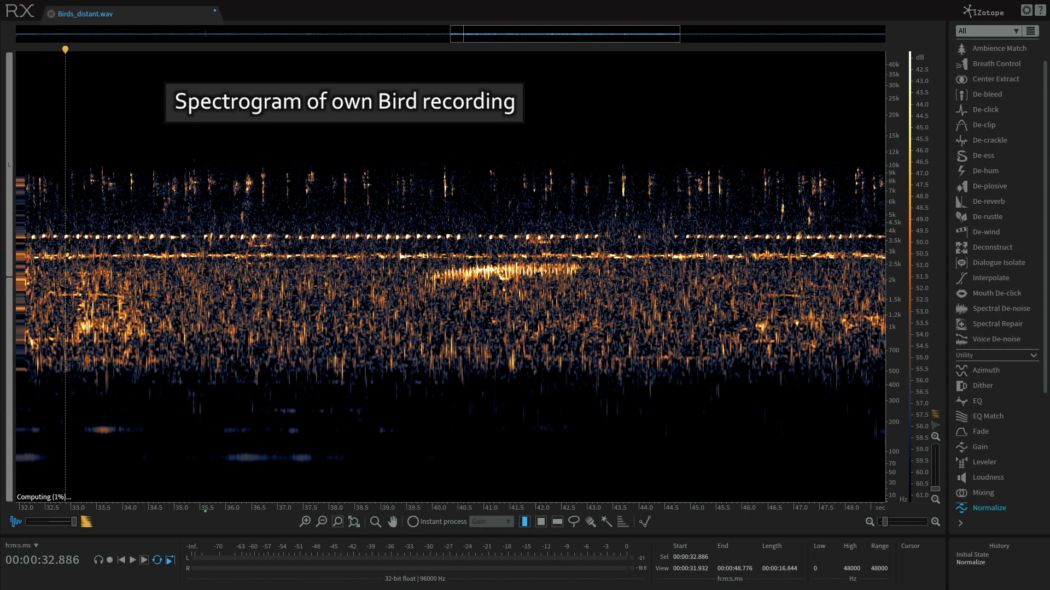
click(144, 297)
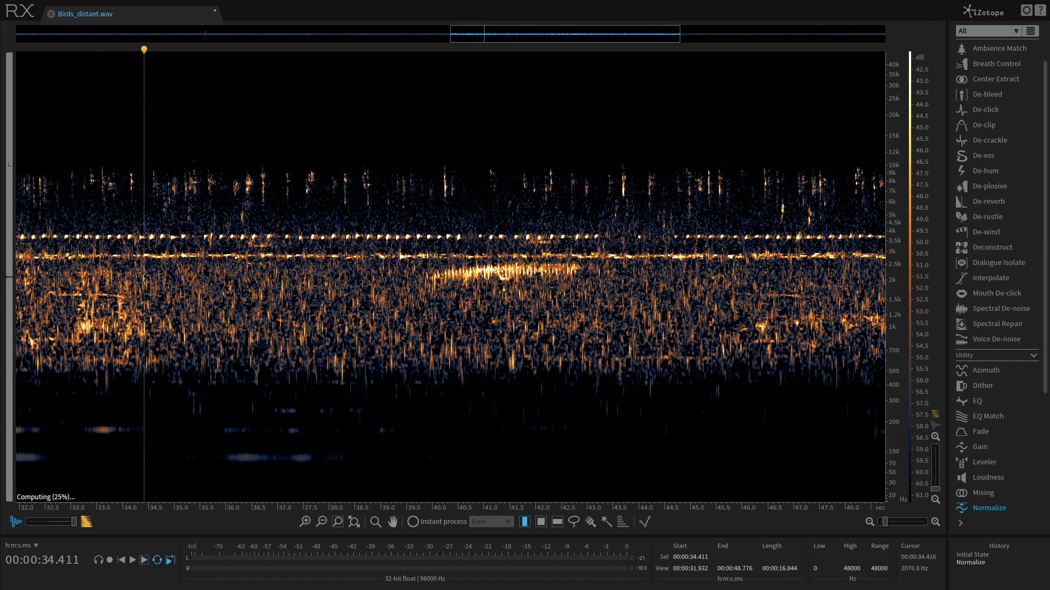
click(188, 252)
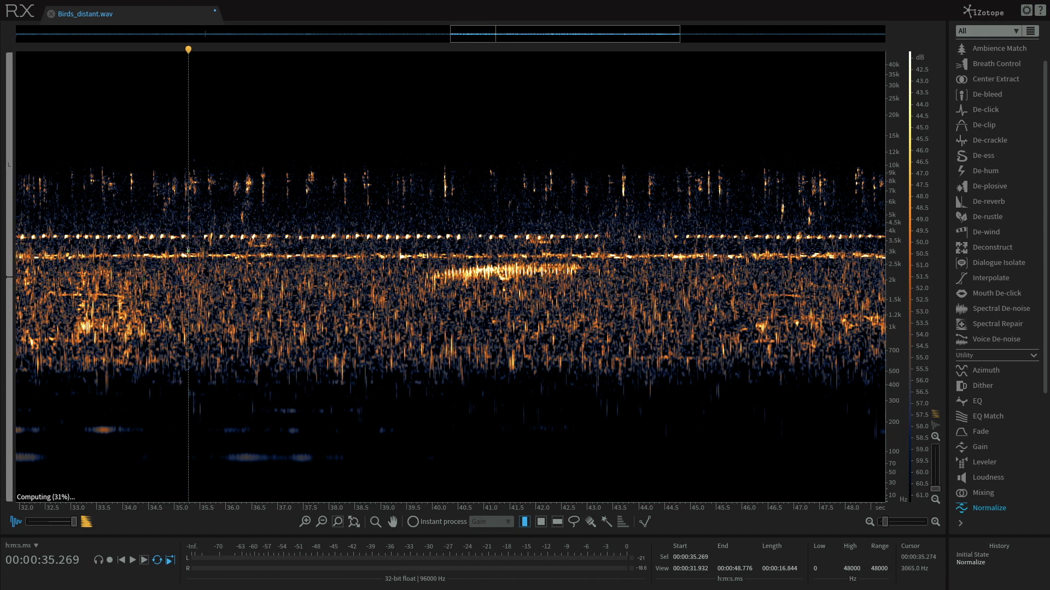
click(149, 234)
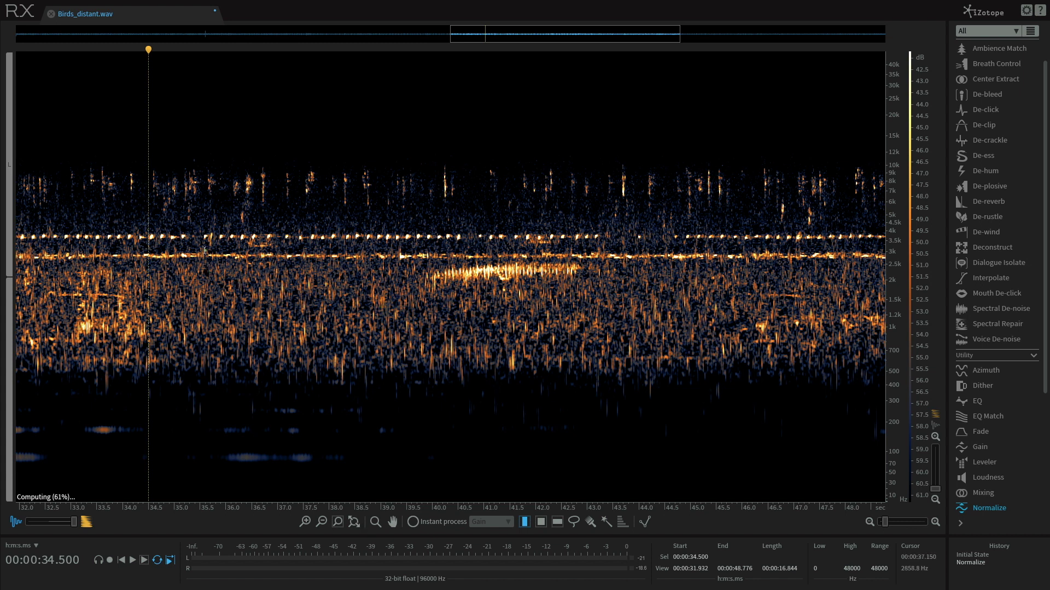
click(105, 250)
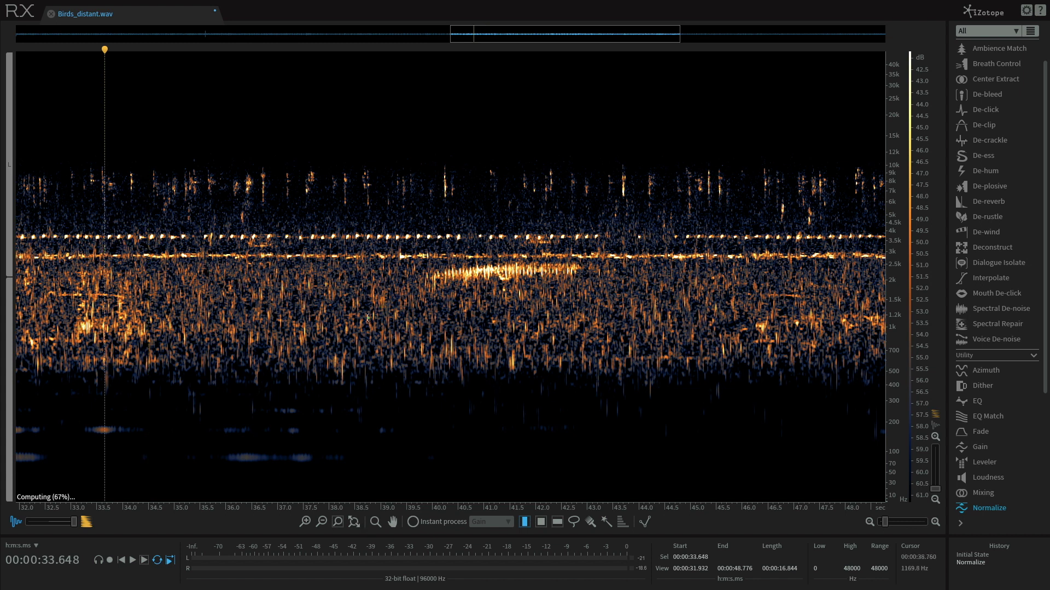
key(space)
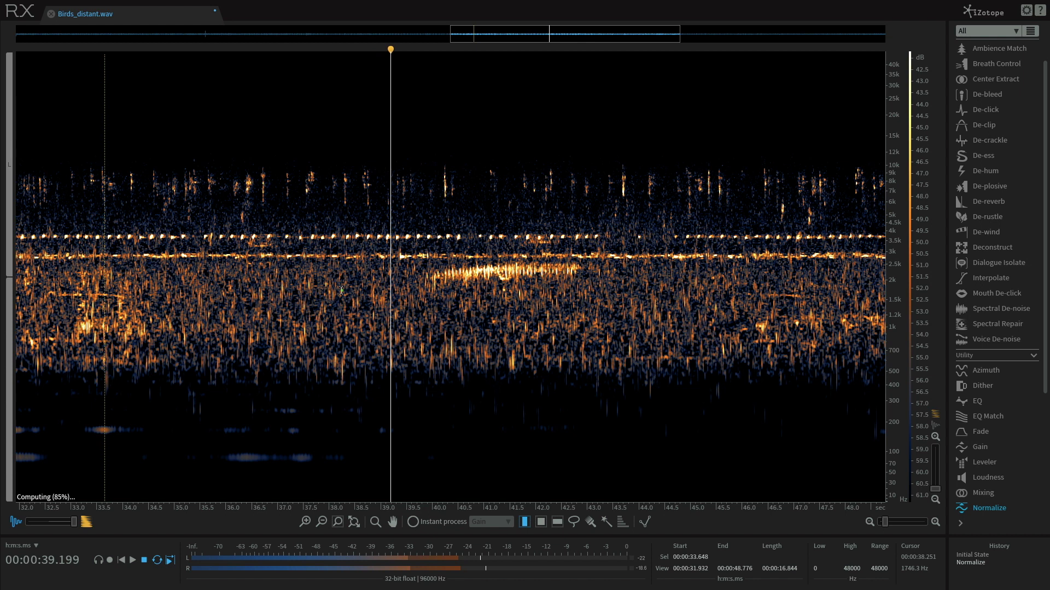
key(space)
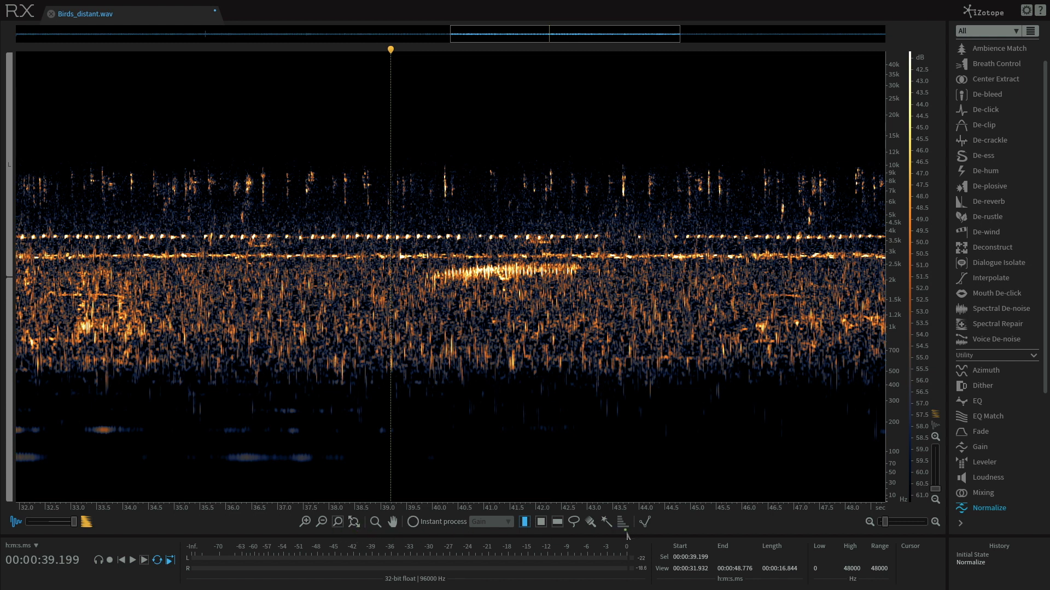
With the Time-Frequency tool, select the 2.5–3.2 kHz band from 32.3 to 45.2 s and audition it.
click(545, 526)
drag(35, 249, 702, 263)
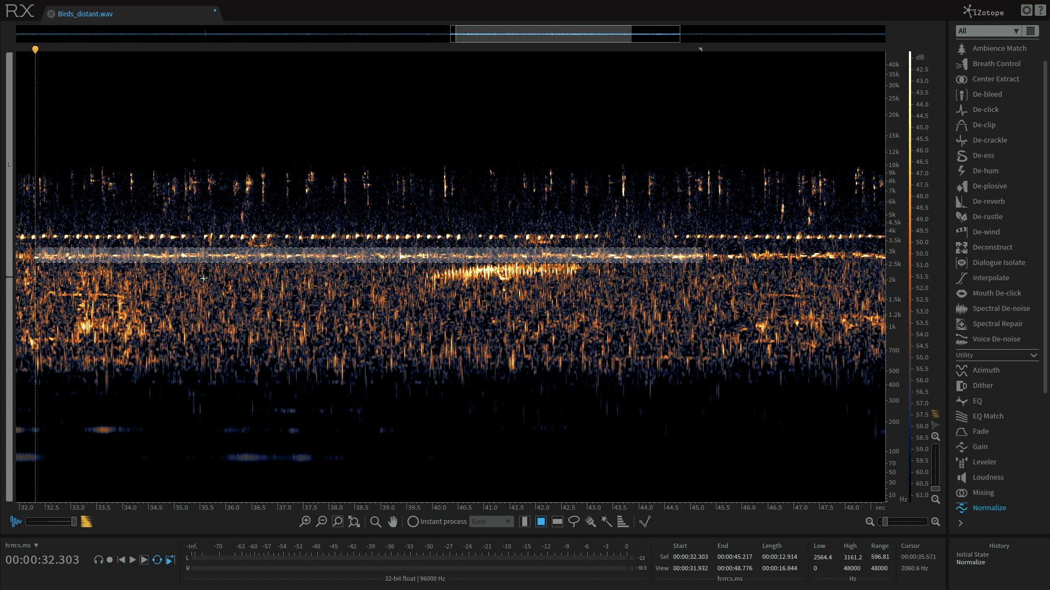
click(145, 560)
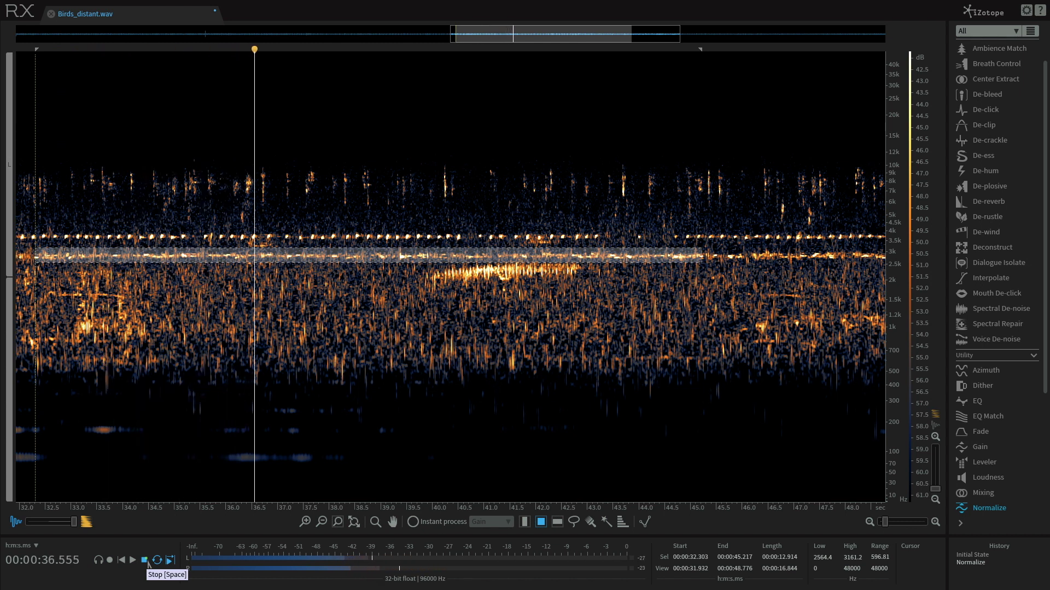
click(145, 561)
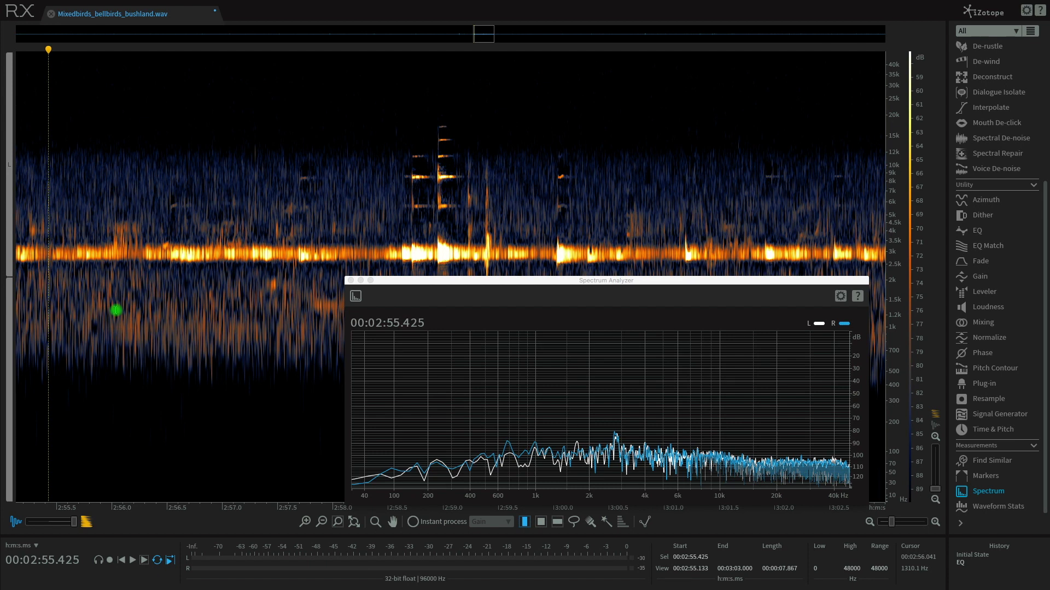
Play the bellbirds recording and set the analysis position to 2:58.995.
key(space)
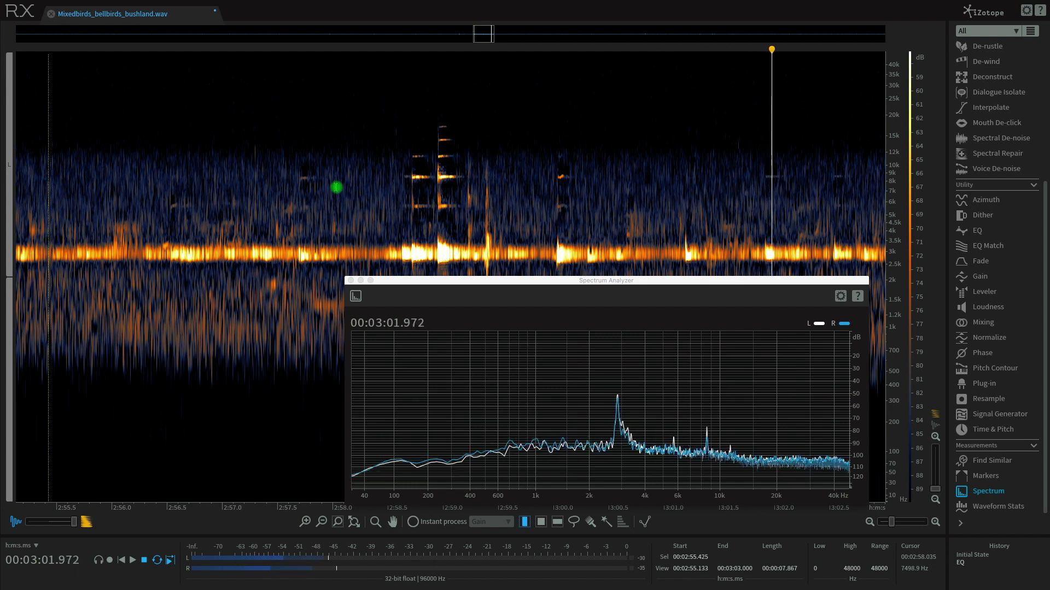
key(space)
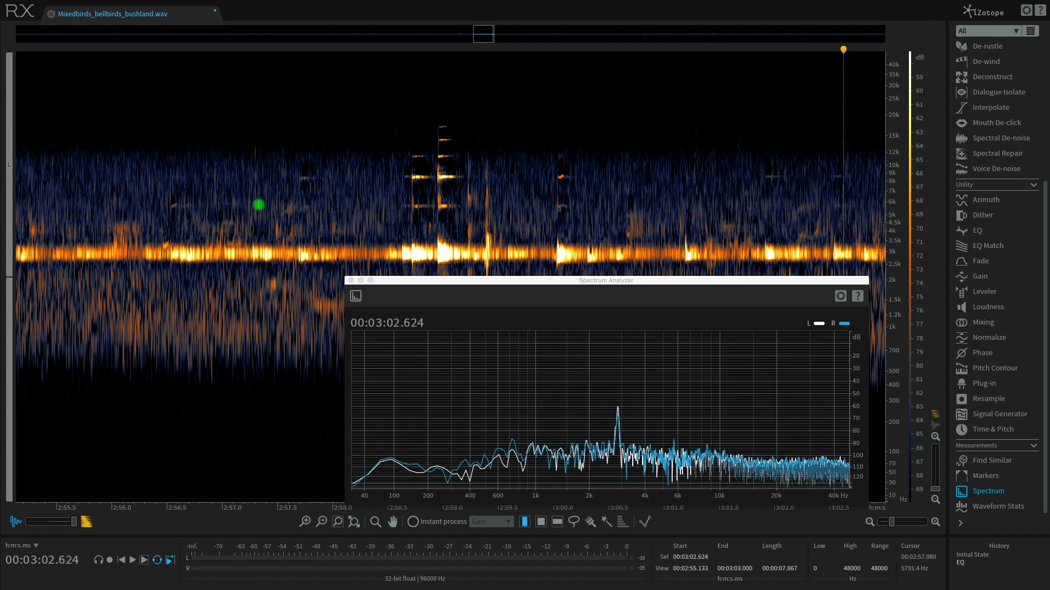
click(274, 203)
key(space)
key(space)
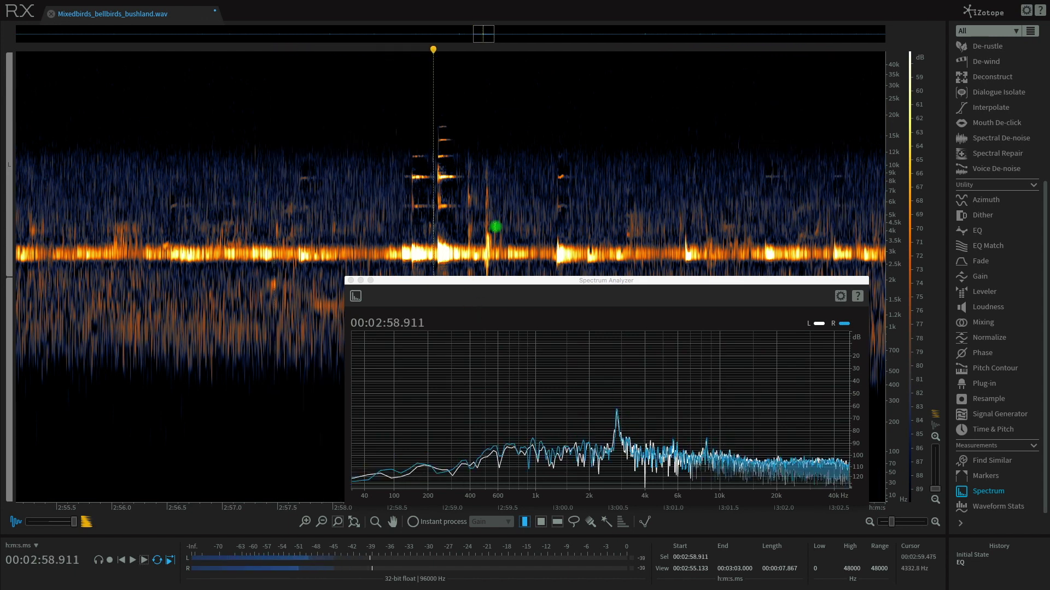
drag(434, 49, 443, 50)
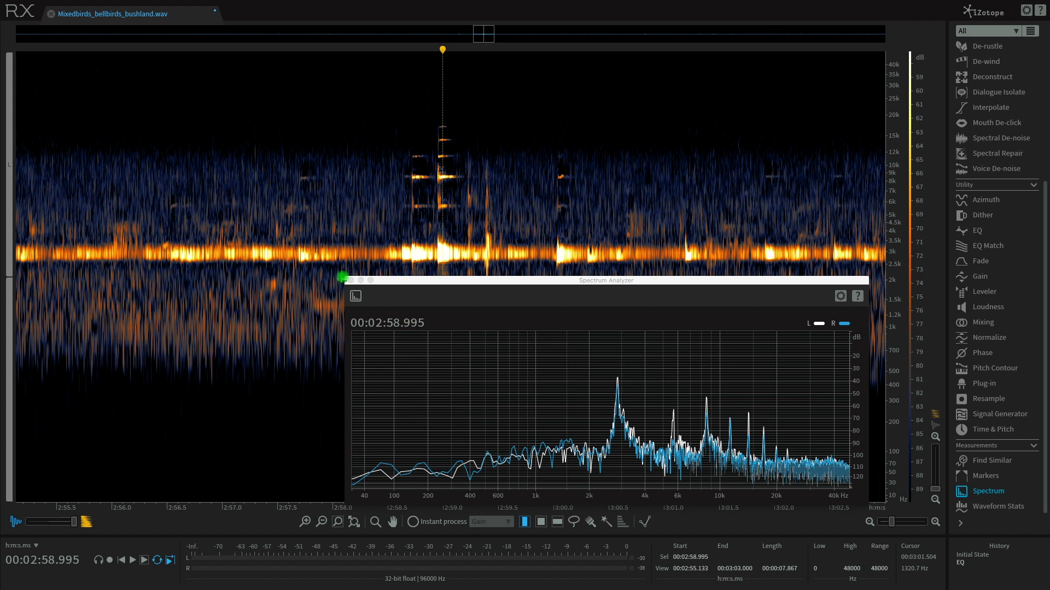
Enlarge the Spectrum Analyzer to read the 2850 Hz, -33.8 dB peak, then resume playback.
drag(342, 279, 86, 39)
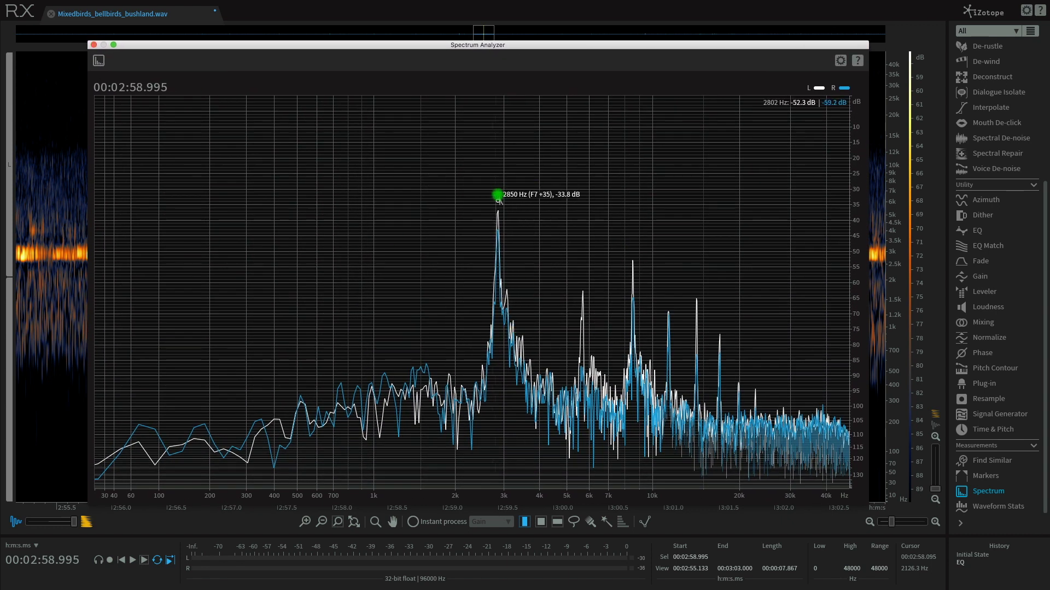
mouse_move(589, 290)
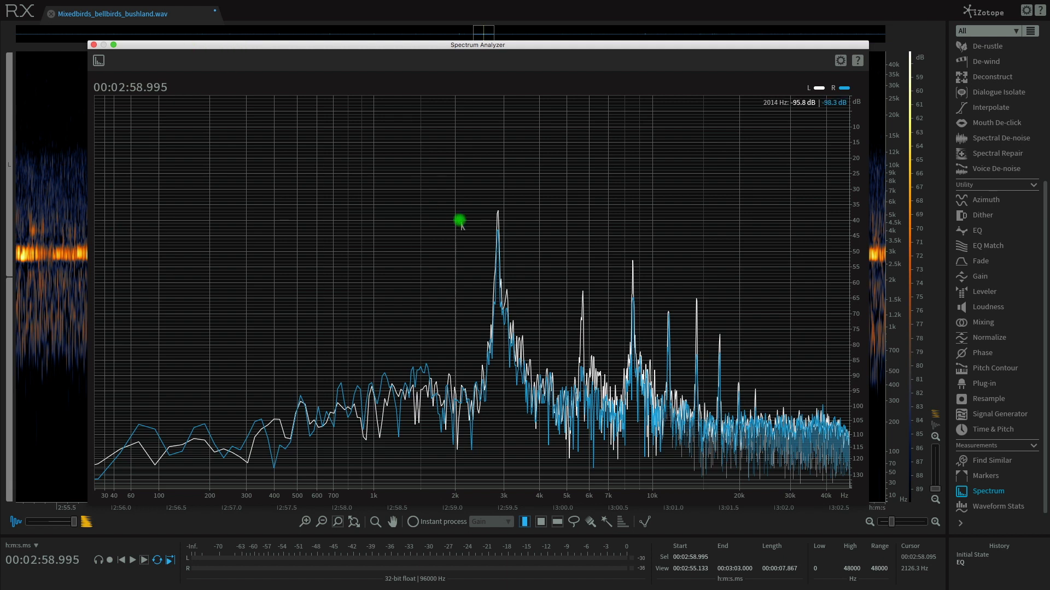
mouse_move(499, 206)
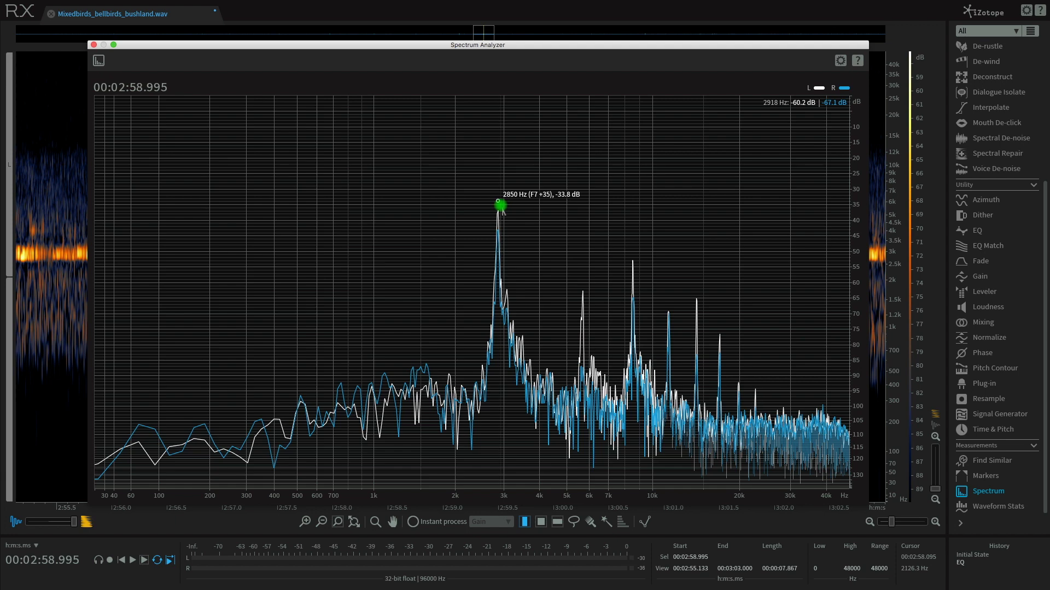
key(space)
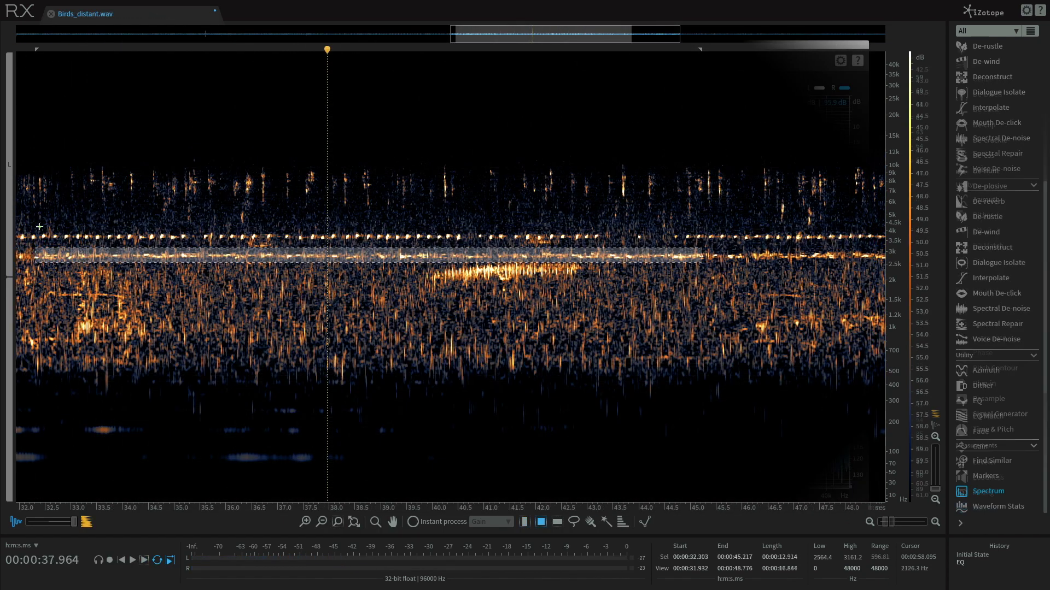
Audition the 3.4–4.1 kHz band from 32.3 to 40.7 s, then clear the selection.
drag(39, 229, 469, 244)
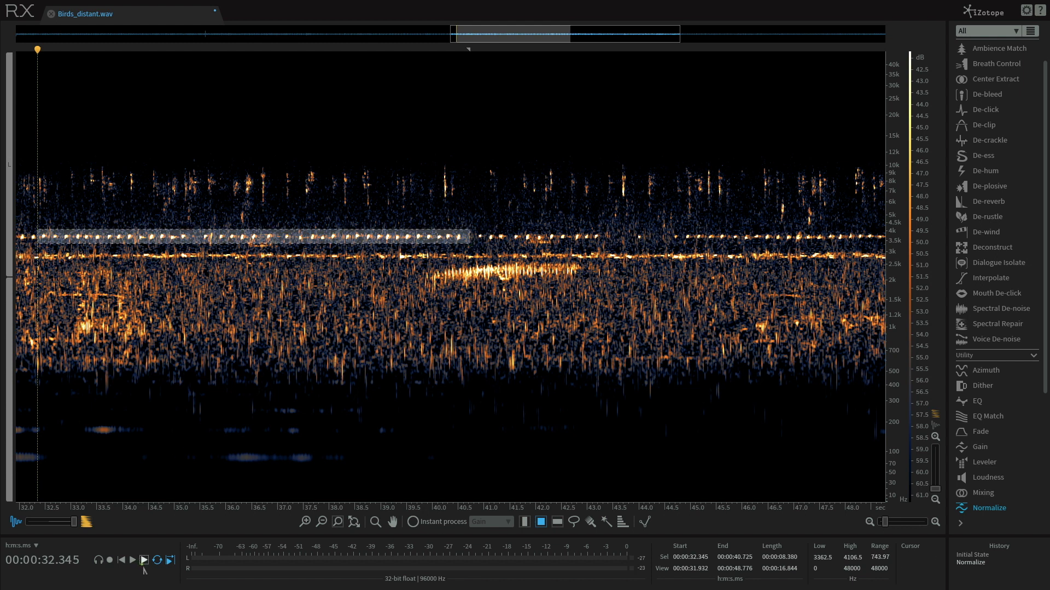
click(144, 568)
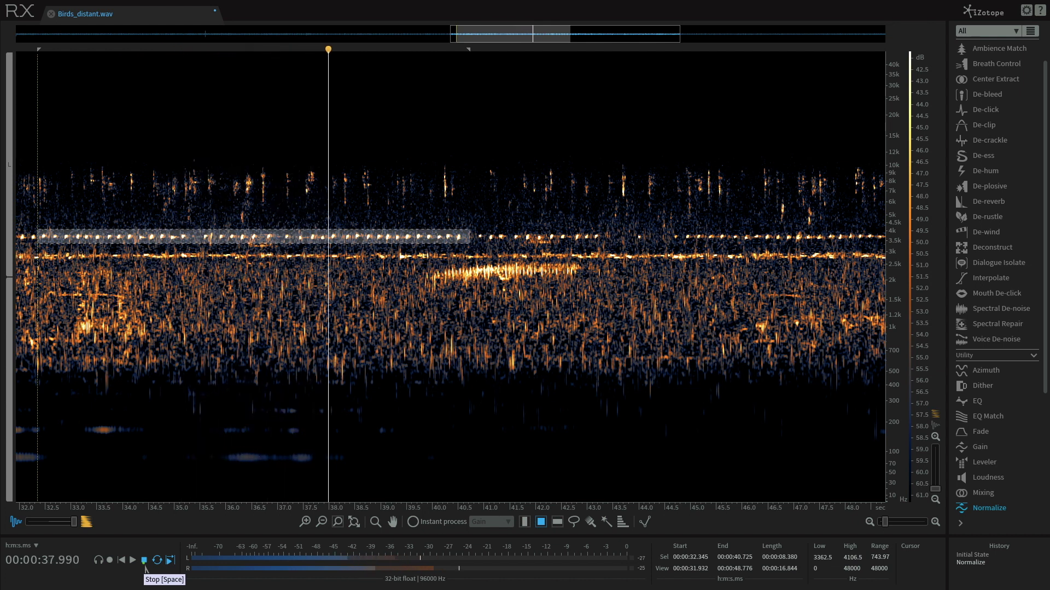
key(space)
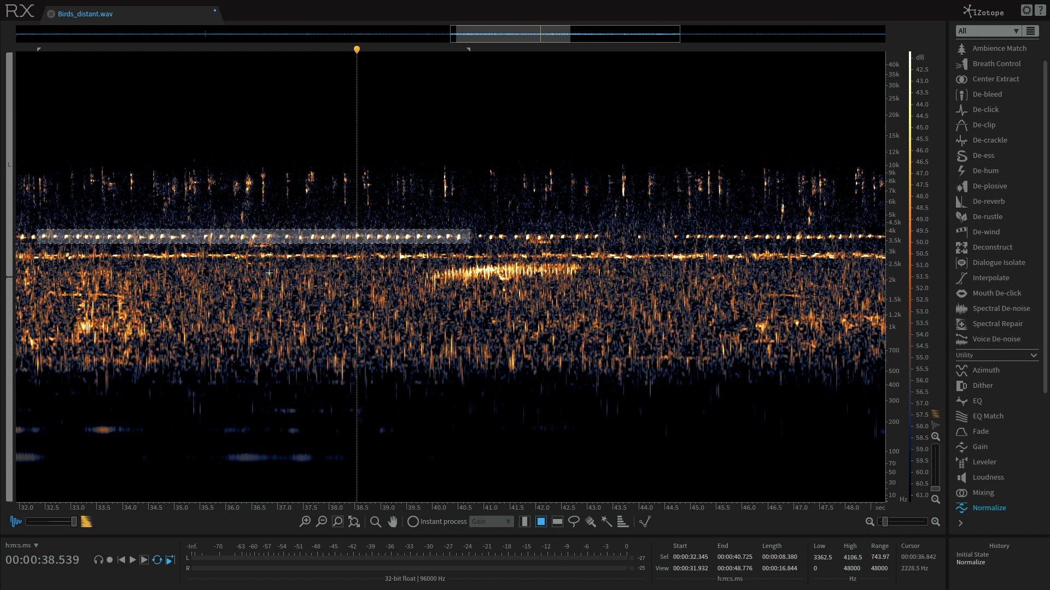
click(292, 172)
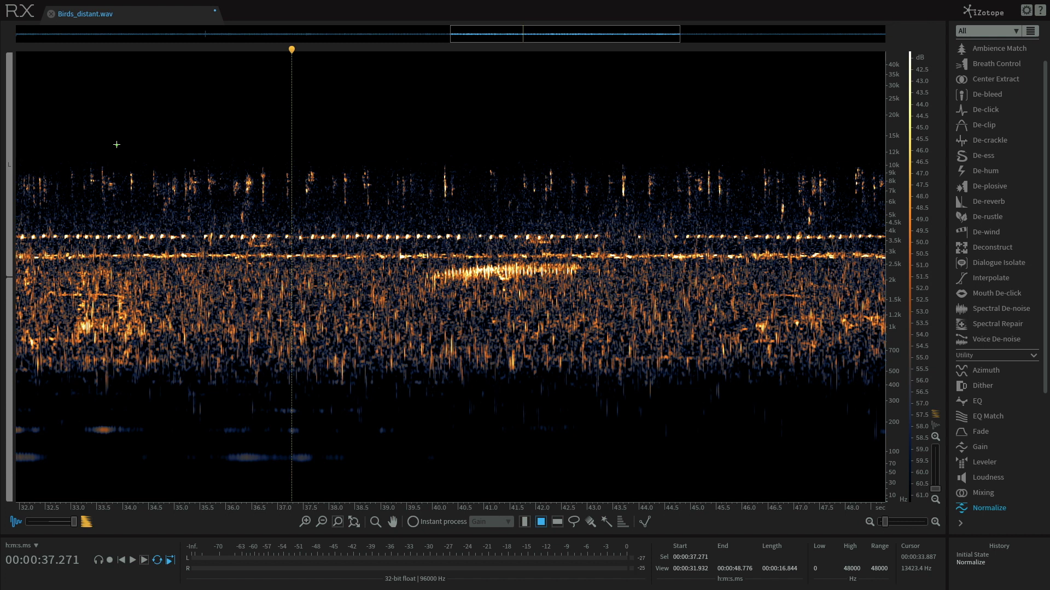
Select the 4.4–10.7 kHz chirps from 32.9 to 46.5 s and play them back.
drag(67, 161, 774, 225)
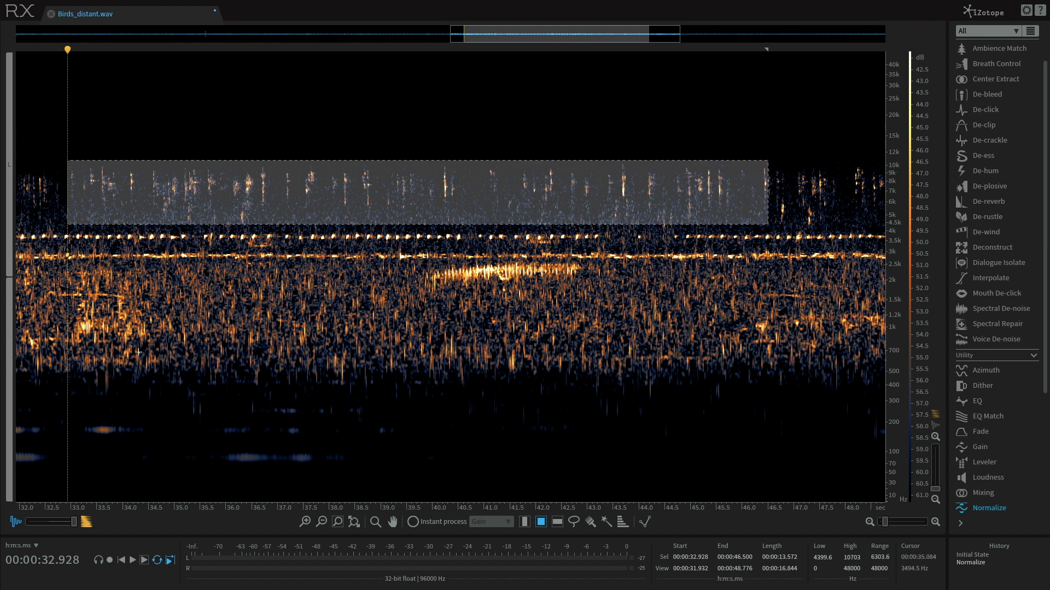
click(145, 562)
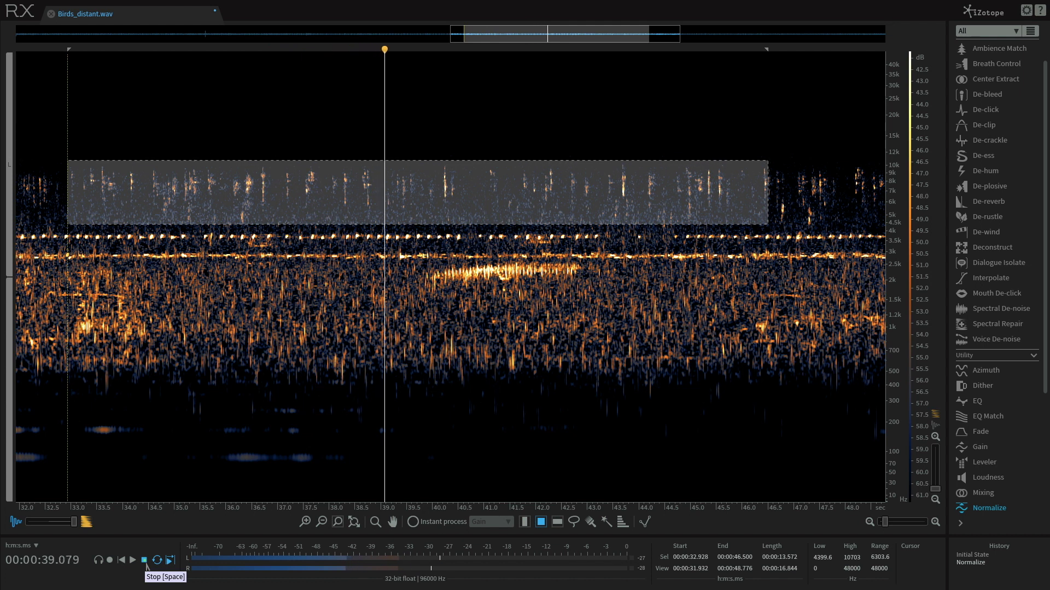
click(145, 562)
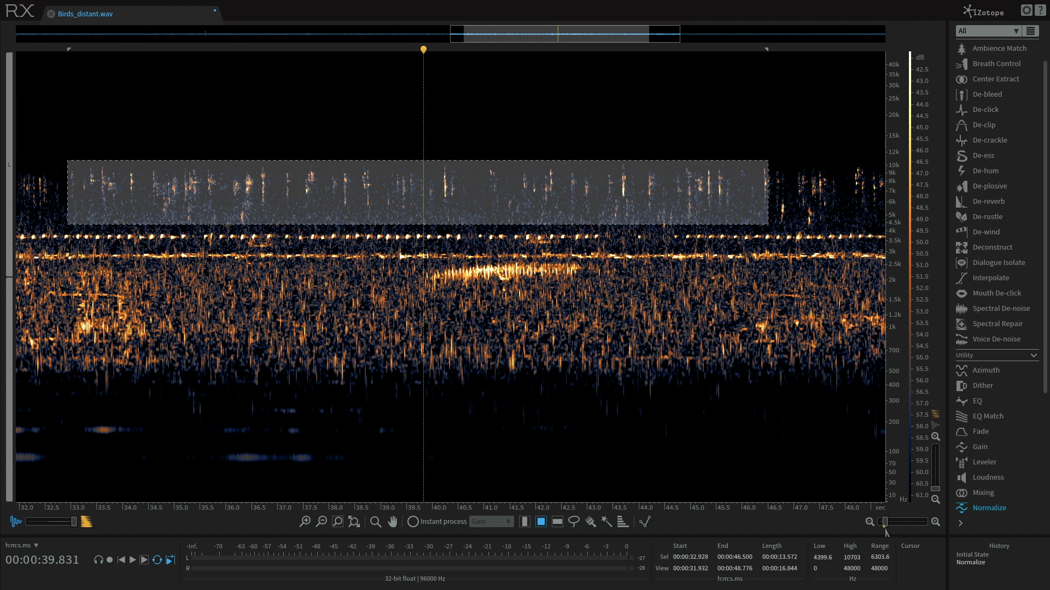
Zoom the view back out to about 14 seconds and clear the old selection.
drag(885, 523, 893, 523)
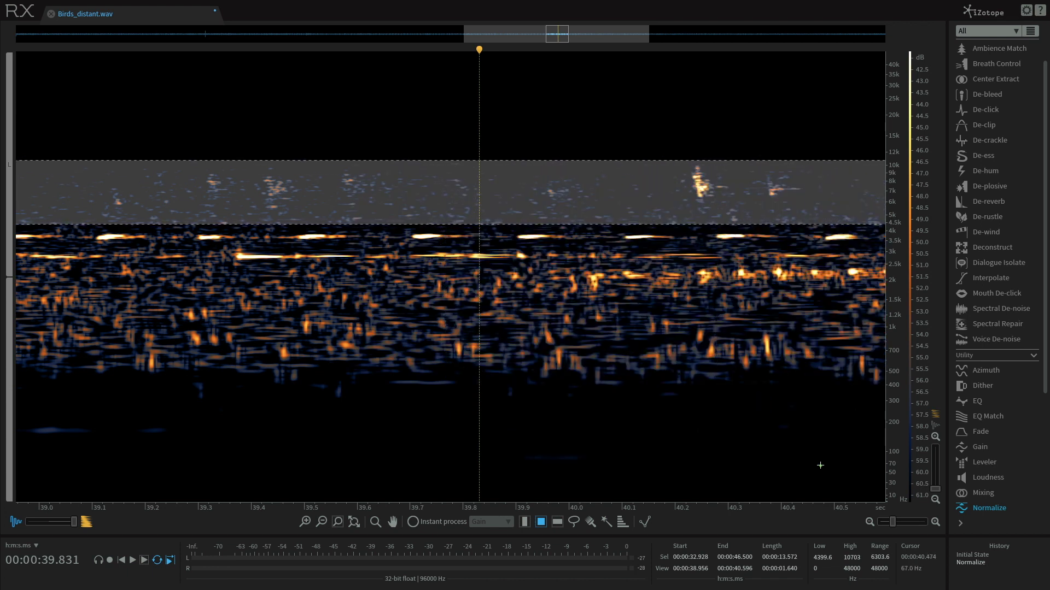
drag(892, 523, 885, 524)
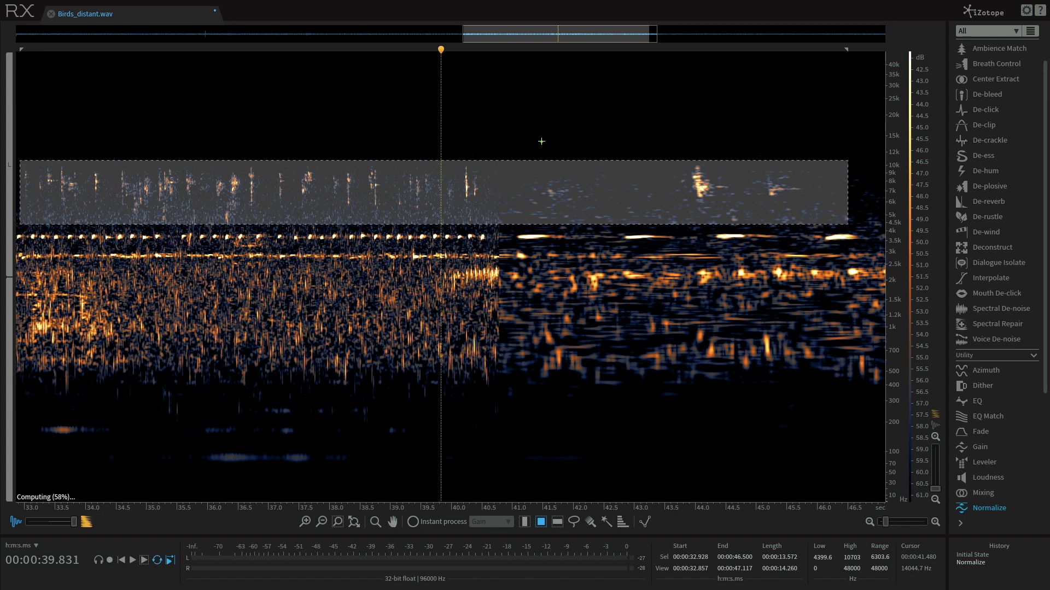
right_click(452, 290)
click(435, 257)
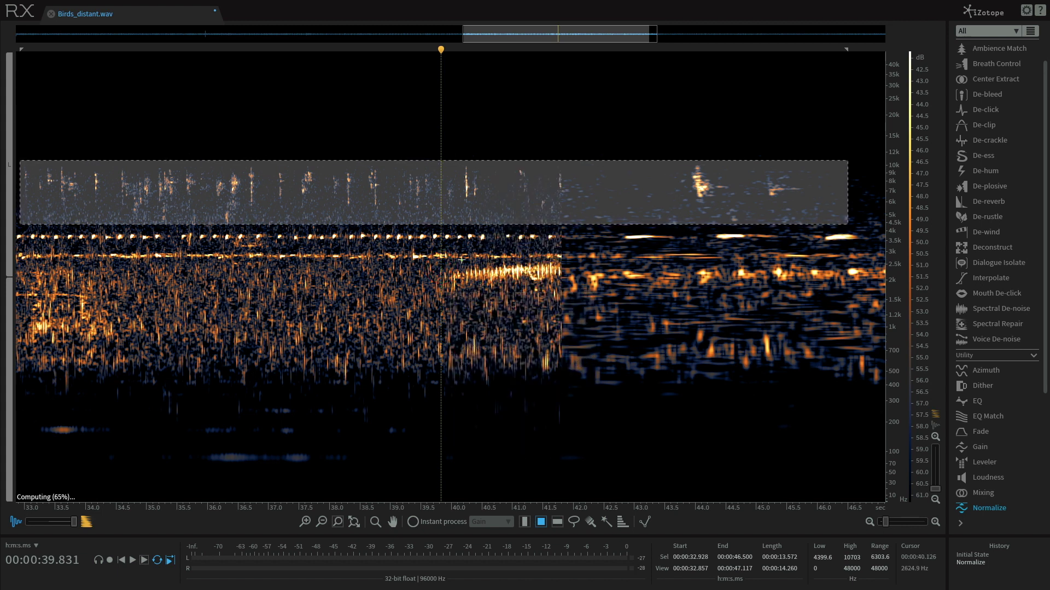
Select the ~2 kHz tweet from about 39.7 s, play it, then deselect.
click(435, 257)
drag(434, 257, 647, 296)
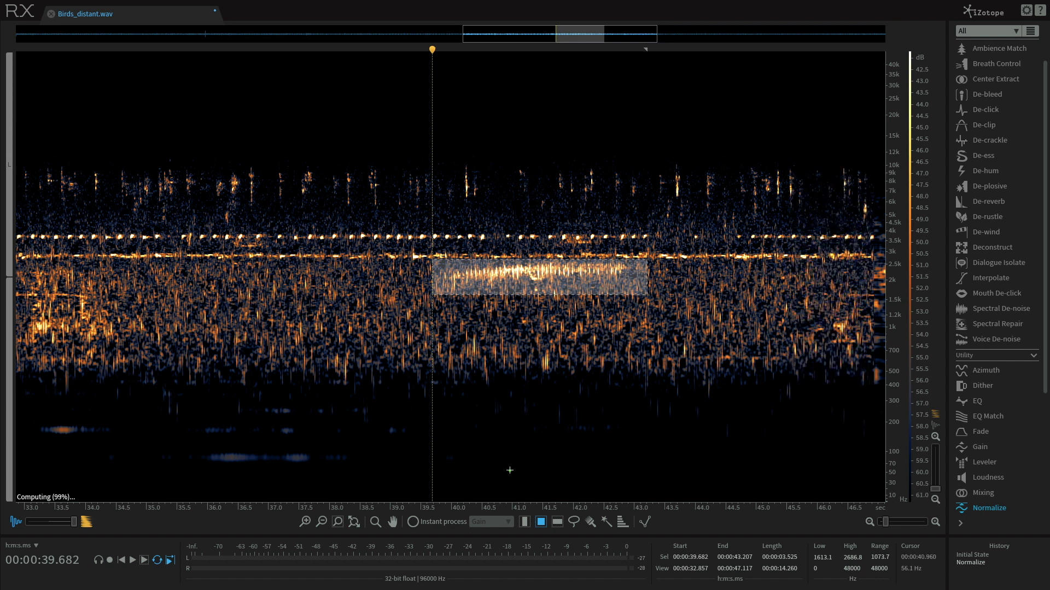
key(space)
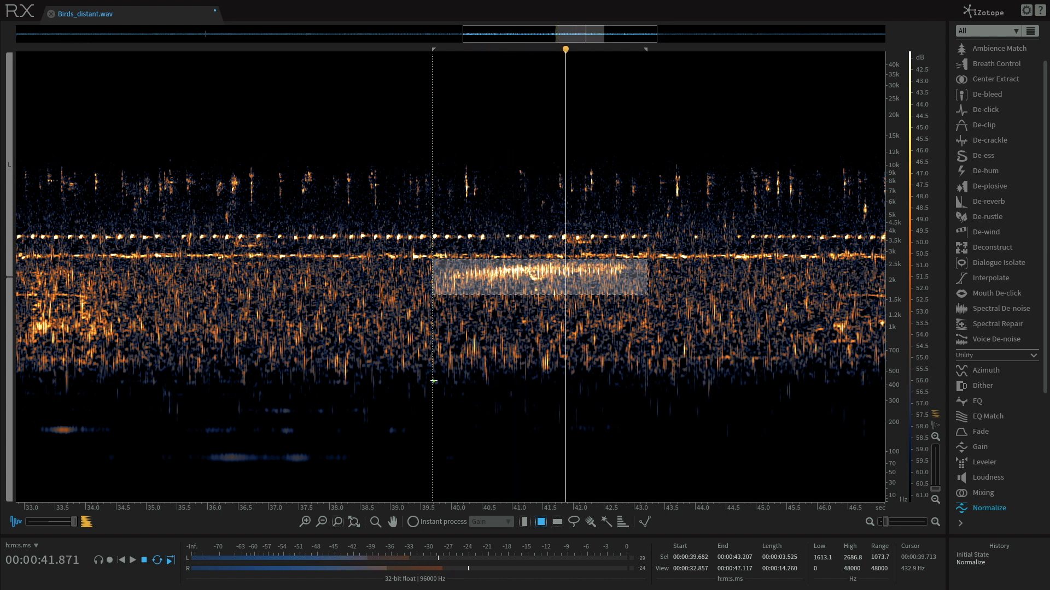
key(space)
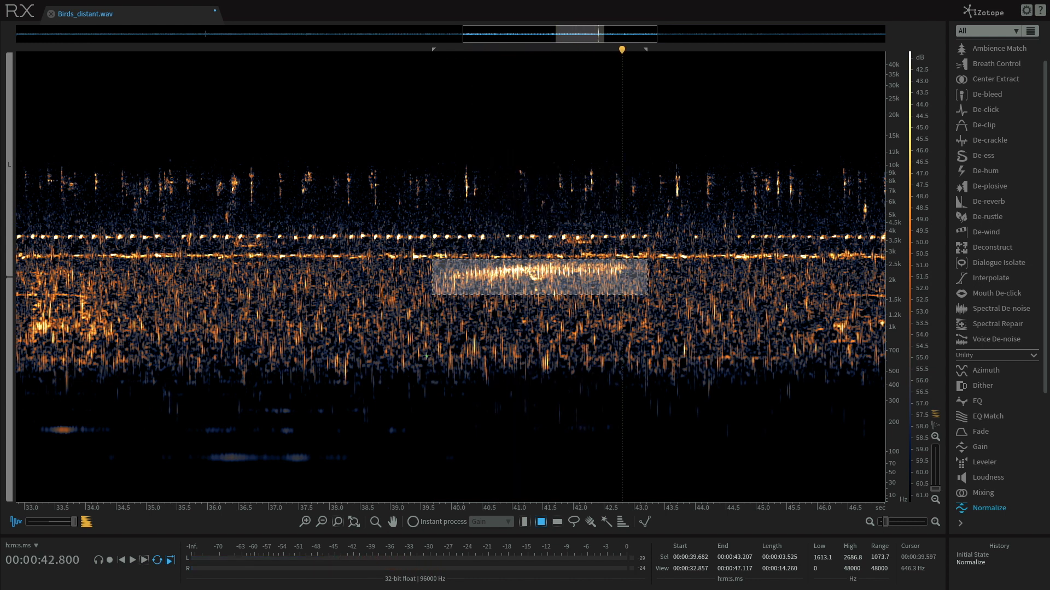
click(442, 167)
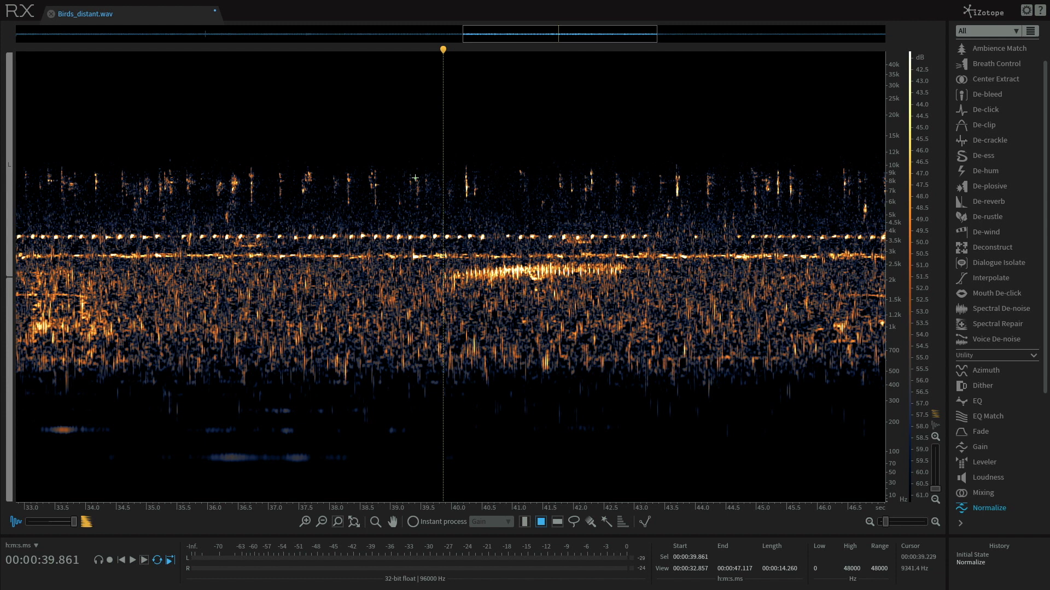
Zoom to the high tweet at 40.09–40.81 s, 5.4–10.8 kHz, and open Spectrogram Settings.
drag(457, 157, 501, 211)
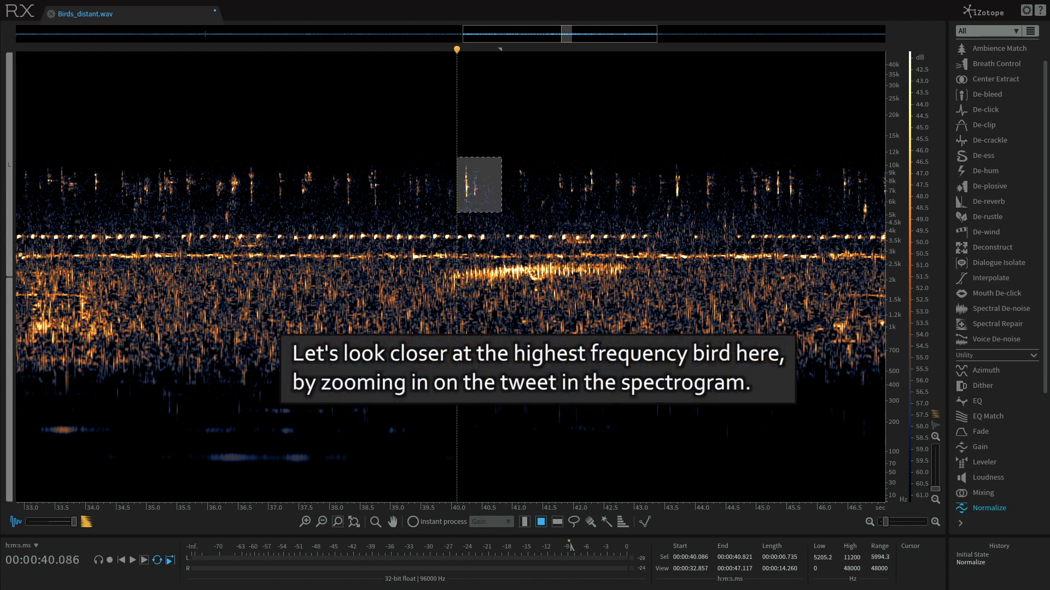
click(337, 521)
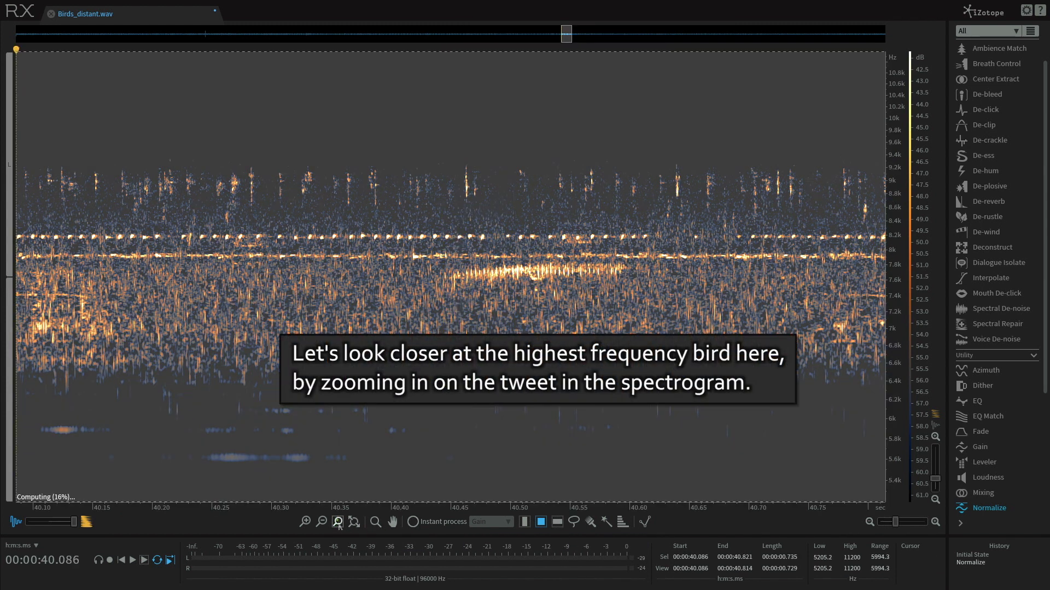
click(368, 356)
click(169, 298)
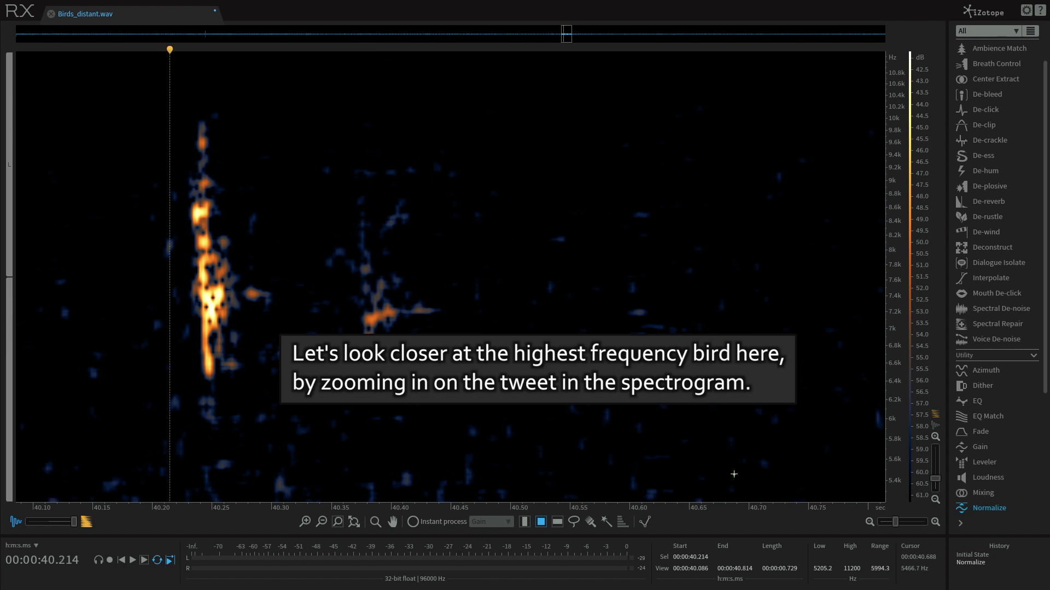
right_click(781, 414)
click(824, 557)
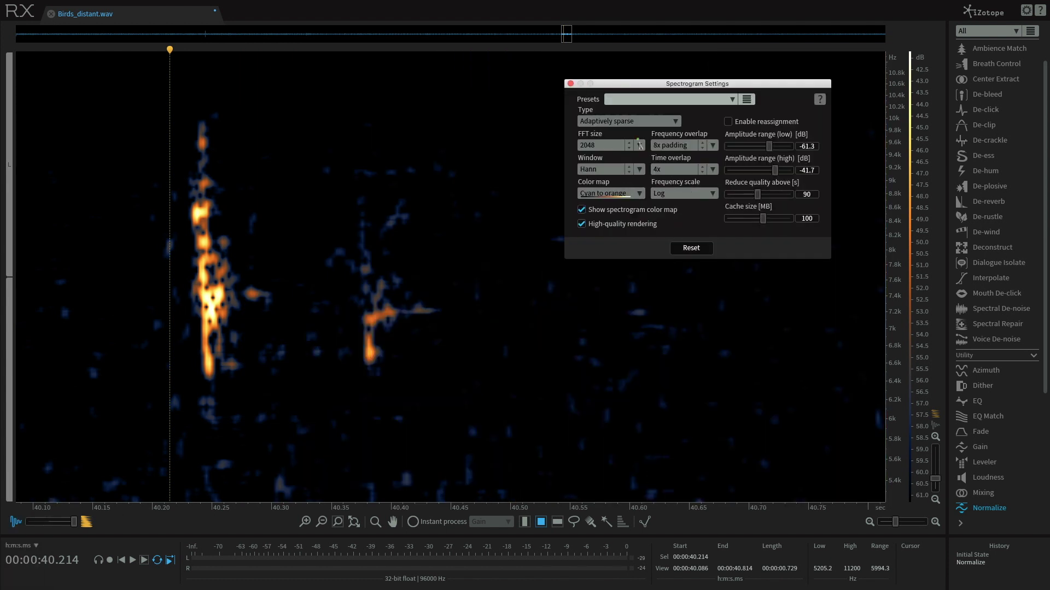
Try spectrogram FFT size 512, then reduce it to 256.
click(640, 146)
click(610, 166)
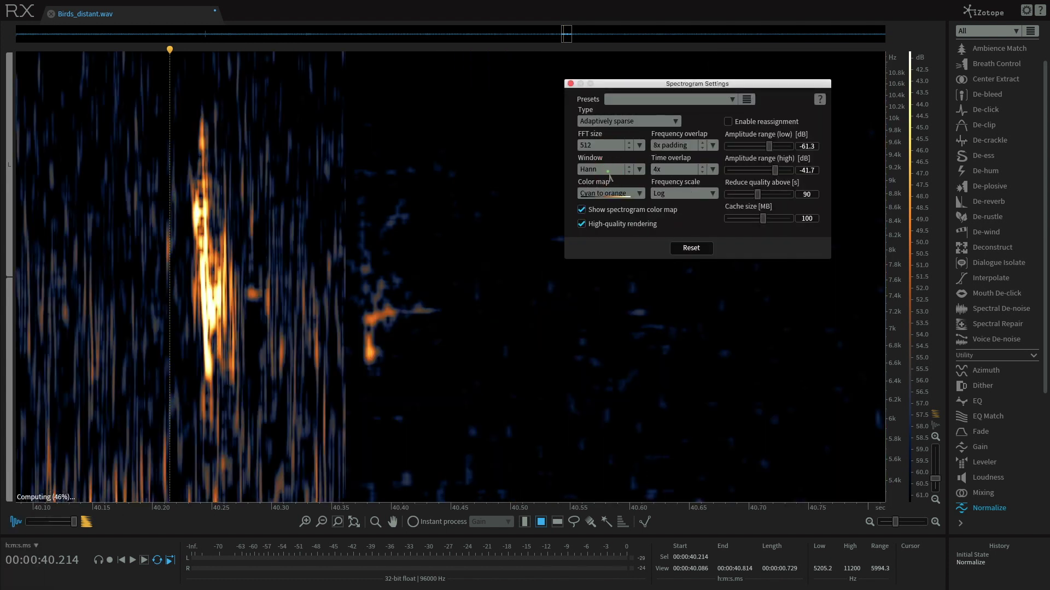
click(640, 146)
click(607, 156)
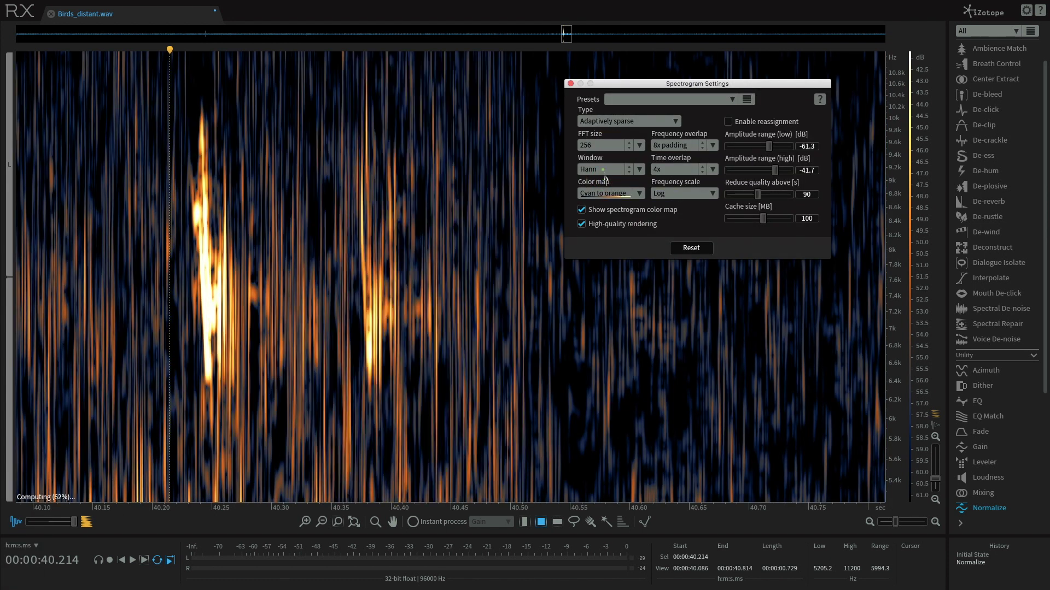
Set frequency overlap to 2x padding, then to 16x padding.
click(689, 148)
click(670, 169)
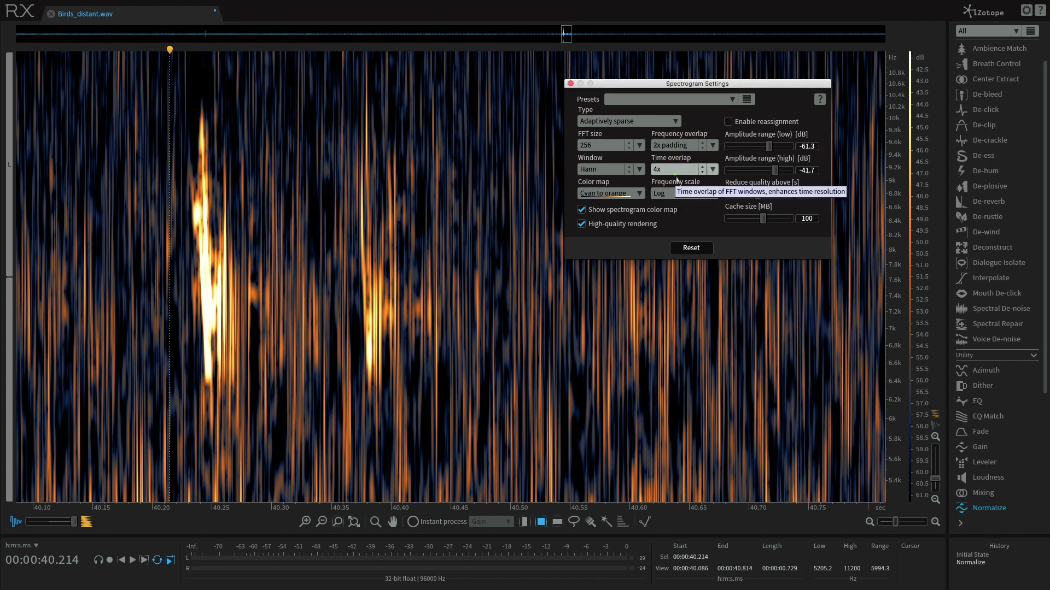
click(676, 149)
click(673, 204)
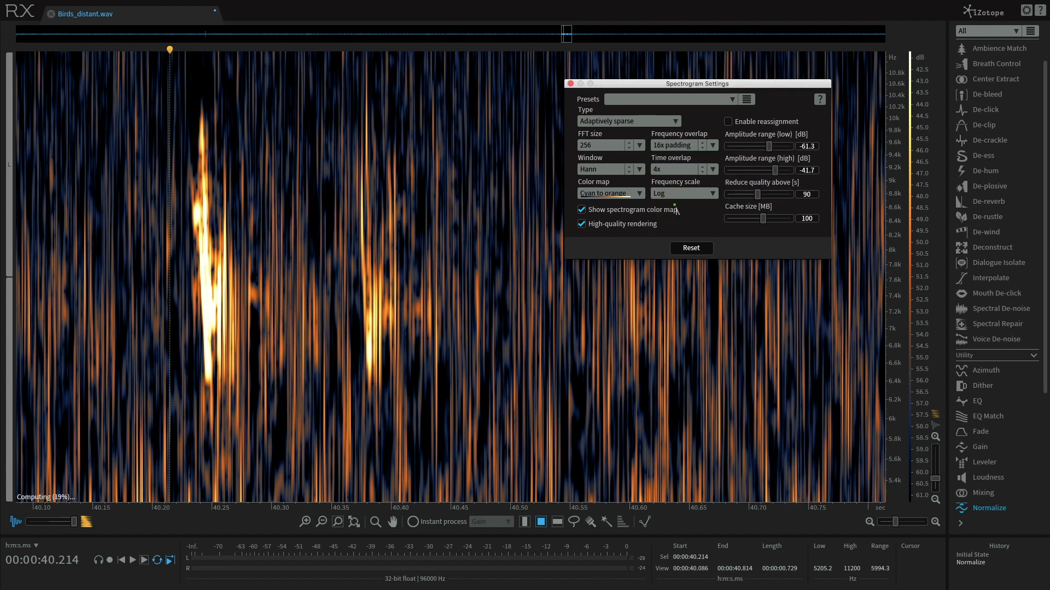
Compare FFT size 1024 with 512 while checking the tweet at 40.24–40.37 s.
click(608, 145)
click(602, 216)
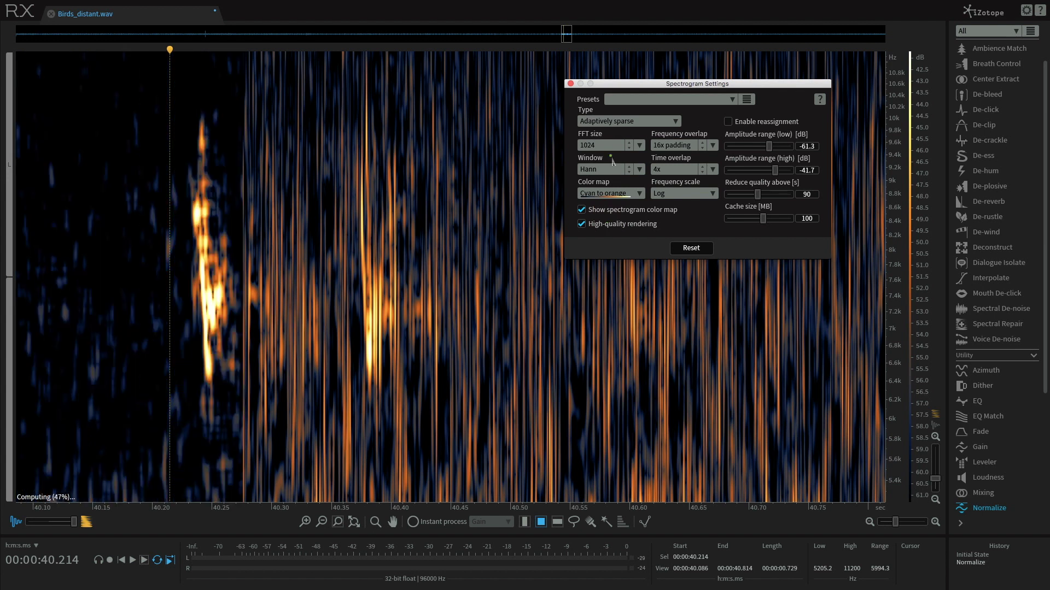
click(205, 229)
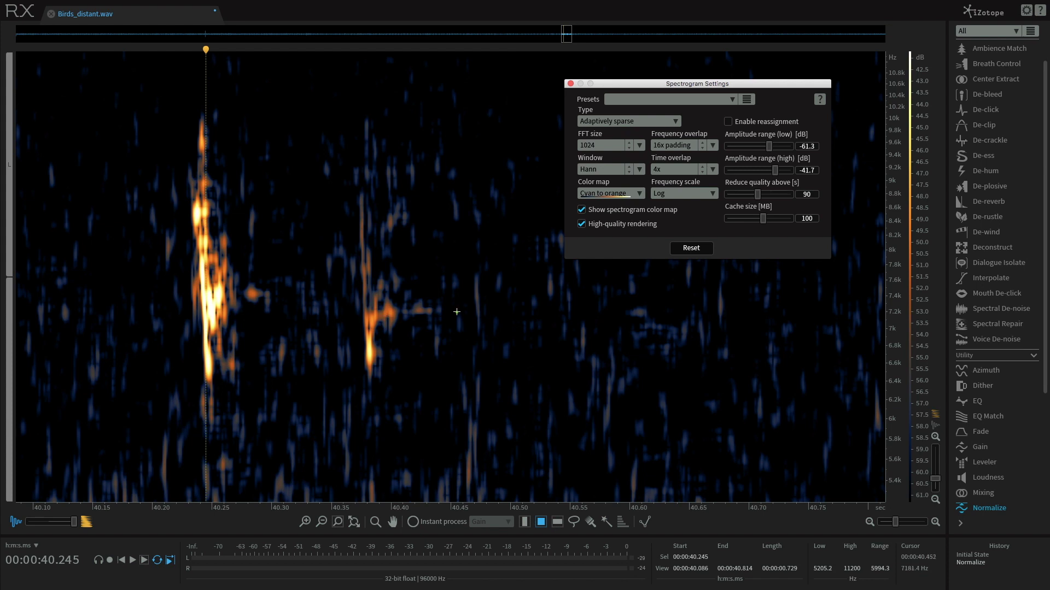
click(629, 148)
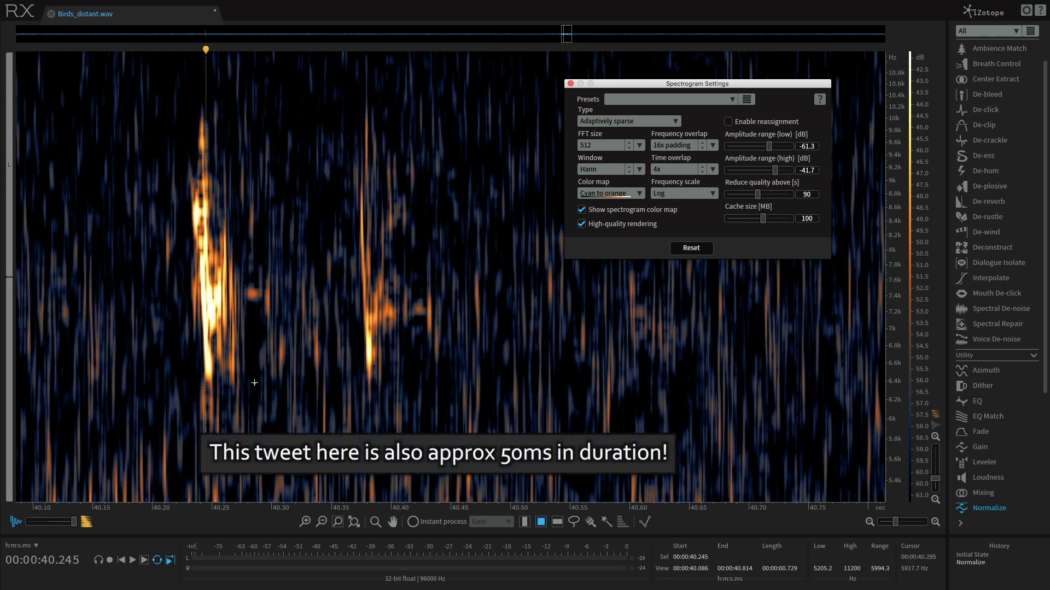
click(639, 145)
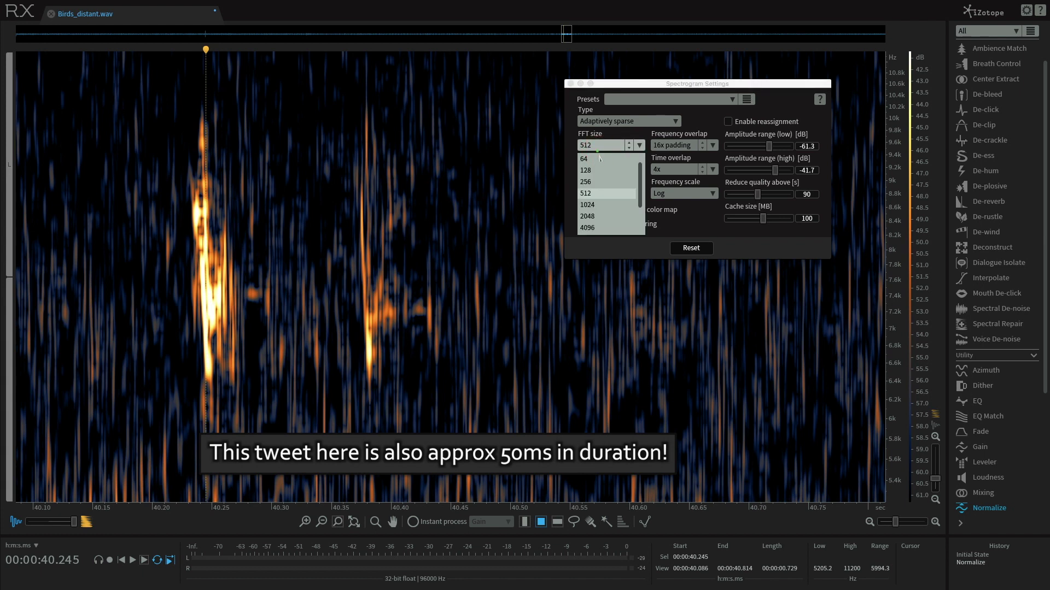
click(357, 239)
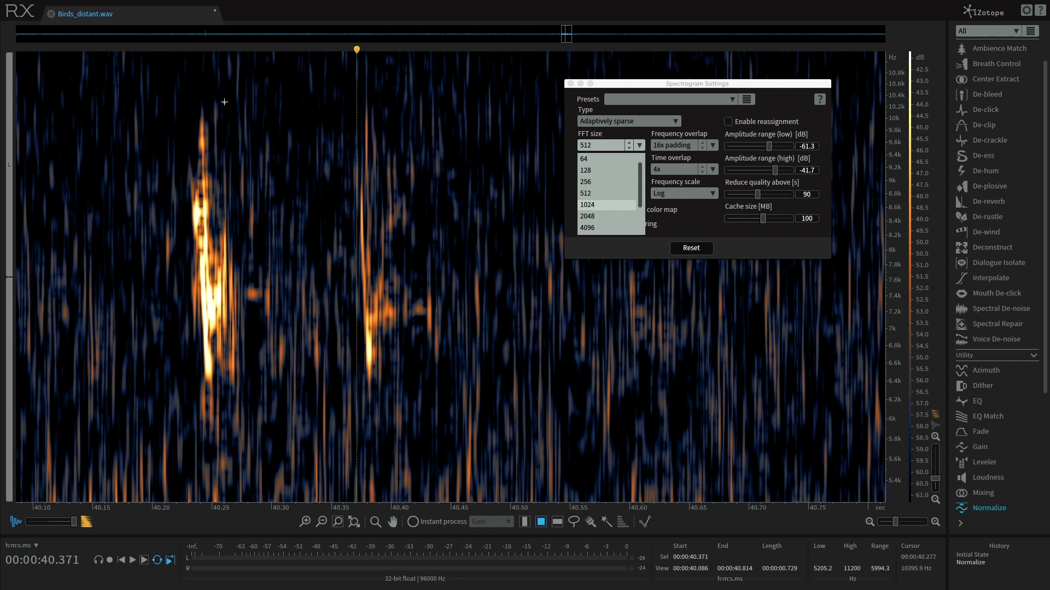
click(202, 112)
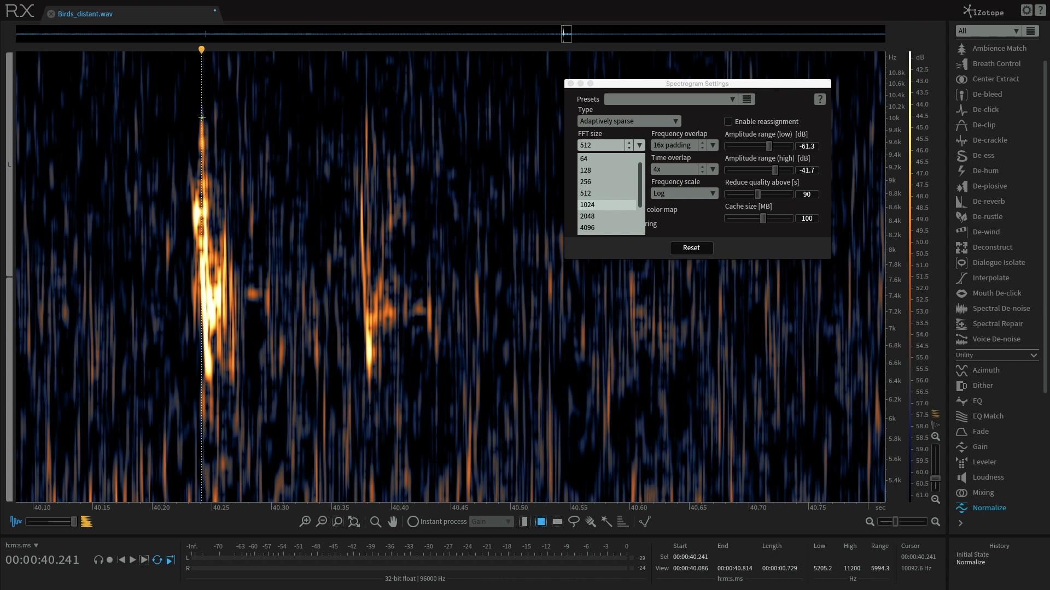